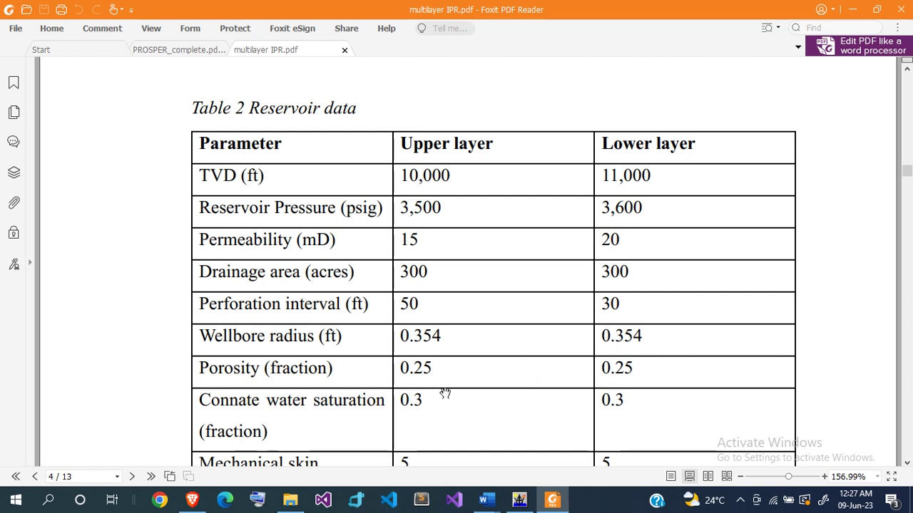
- Review the reservoir data in Table 2 and the downhole equipment data in Table 3 of the multilayer IPR document
scroll(619, 367, down, 2)
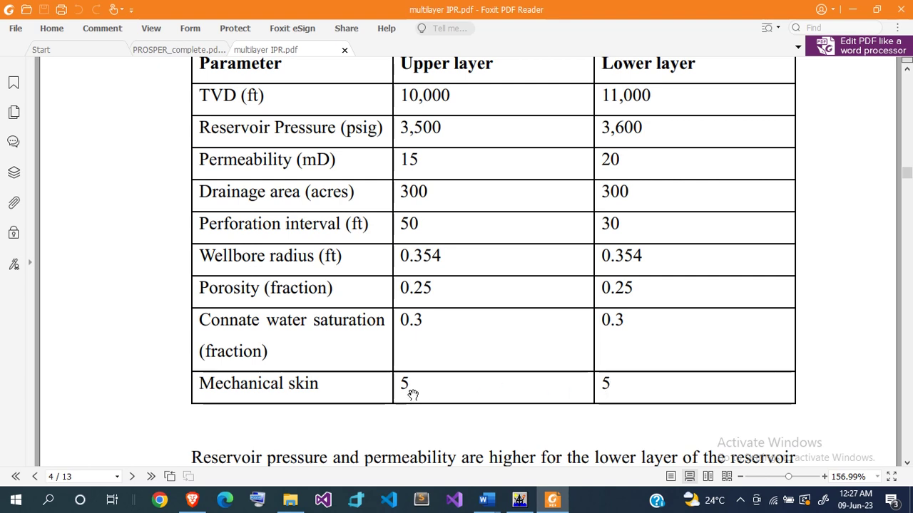
scroll(415, 392, down, 1)
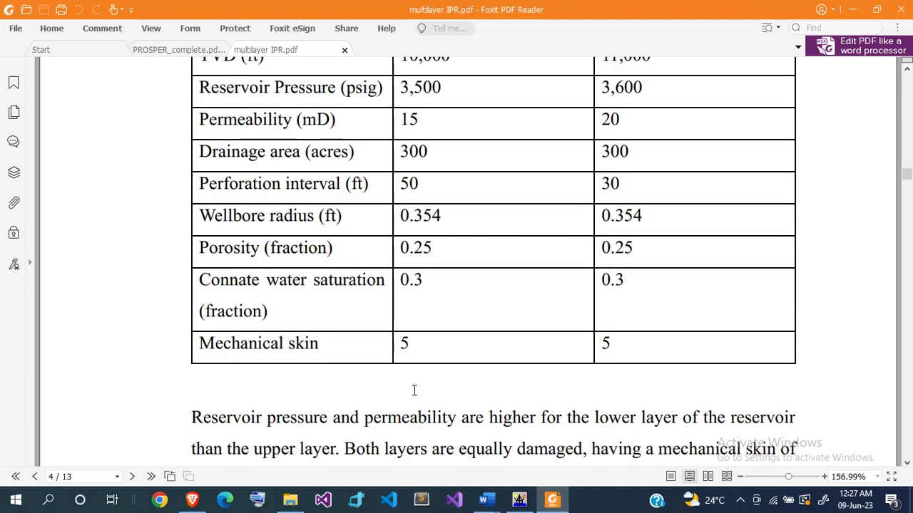
scroll(414, 390, down, 10)
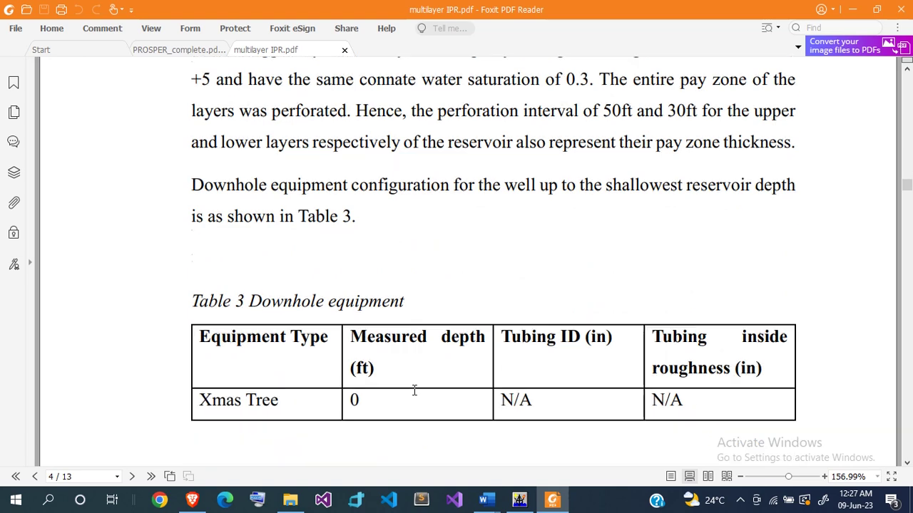
scroll(413, 390, down, 7)
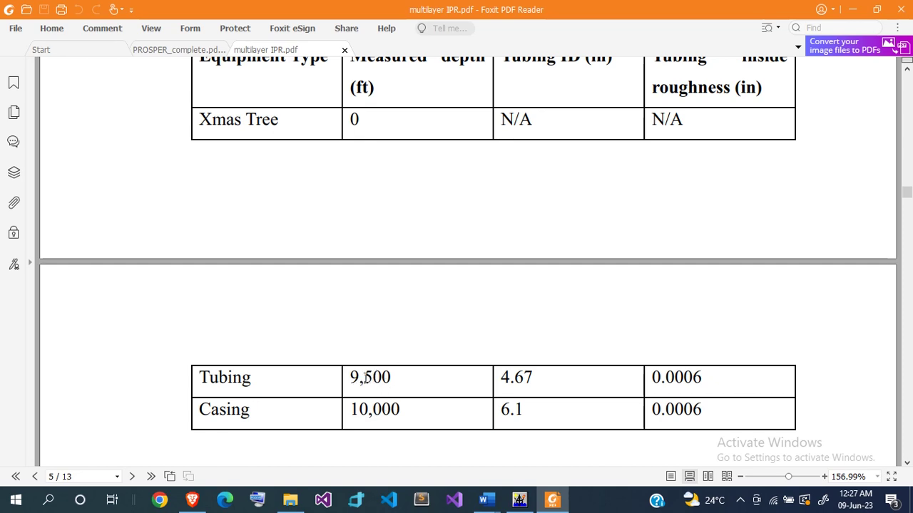
scroll(369, 378, up, 4)
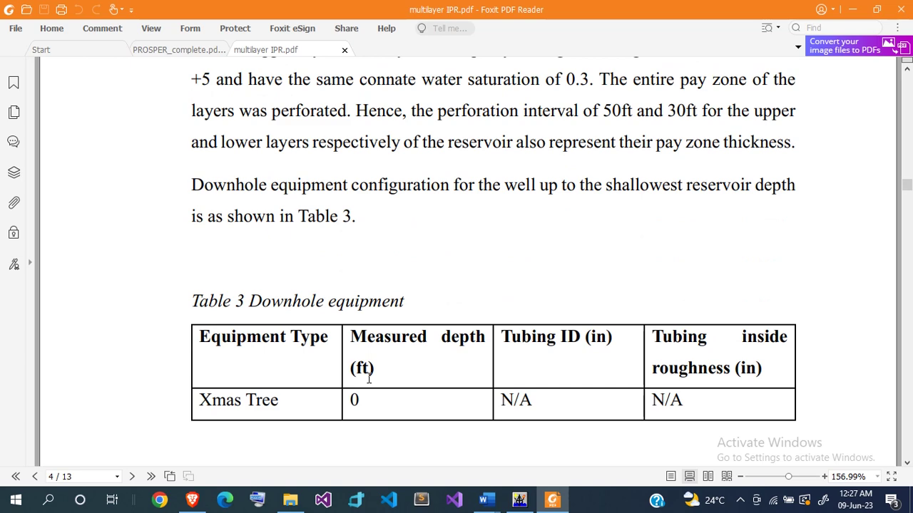
scroll(369, 378, down, 10)
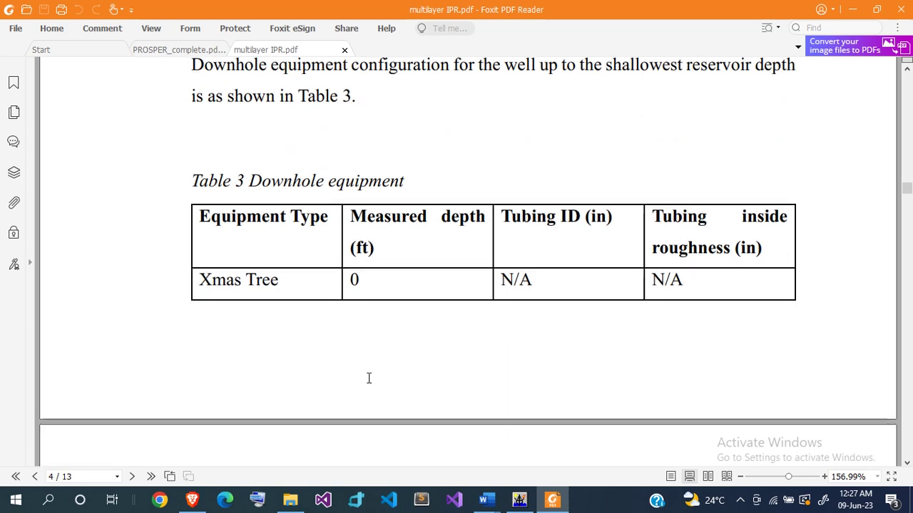
scroll(369, 380, down, 1)
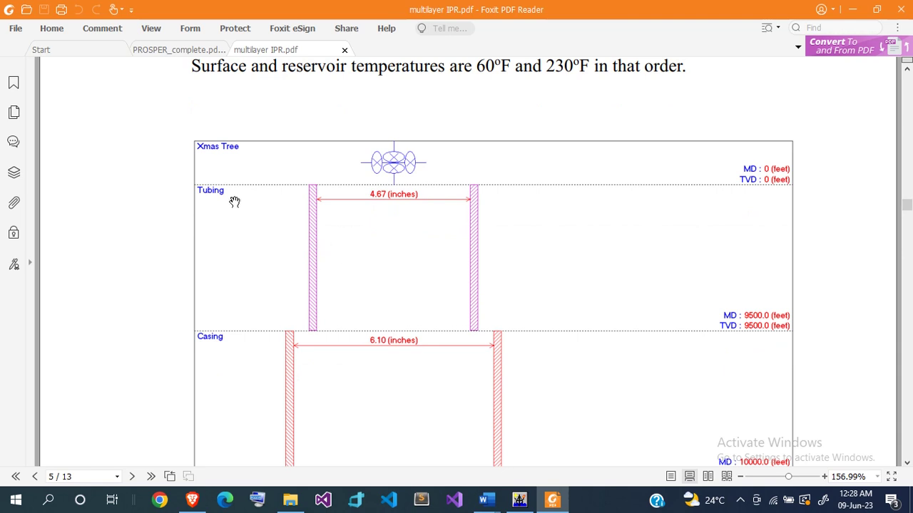
- Examine the well diagram, the IPR plot and the rate results table, and return to the modelling strategy at the document's start
scroll(401, 291, down, 6)
scroll(401, 291, up, 6)
scroll(377, 274, down, 9)
scroll(377, 273, down, 20)
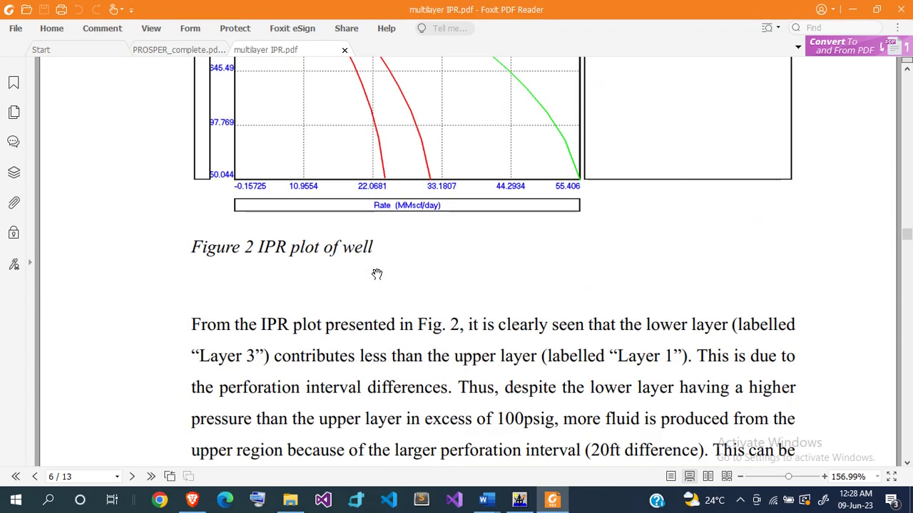
scroll(377, 274, up, 5)
scroll(377, 274, down, 20)
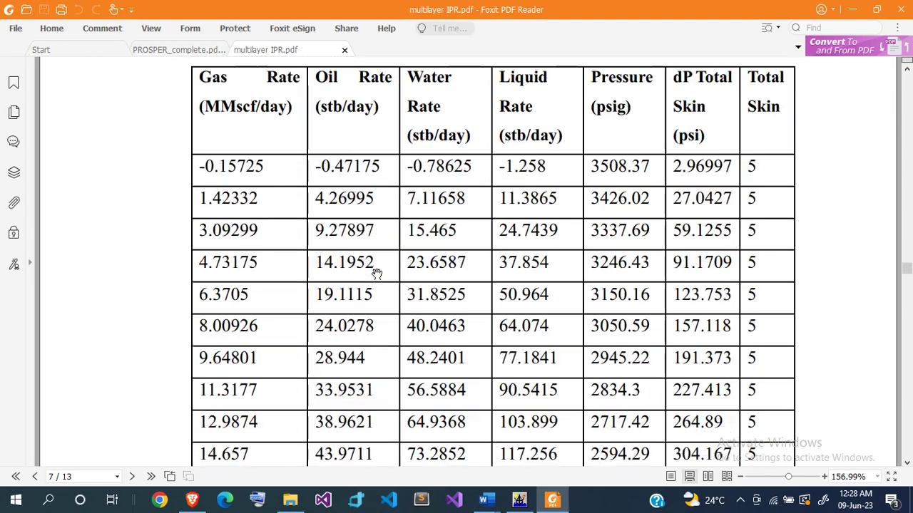
scroll(378, 274, up, 20)
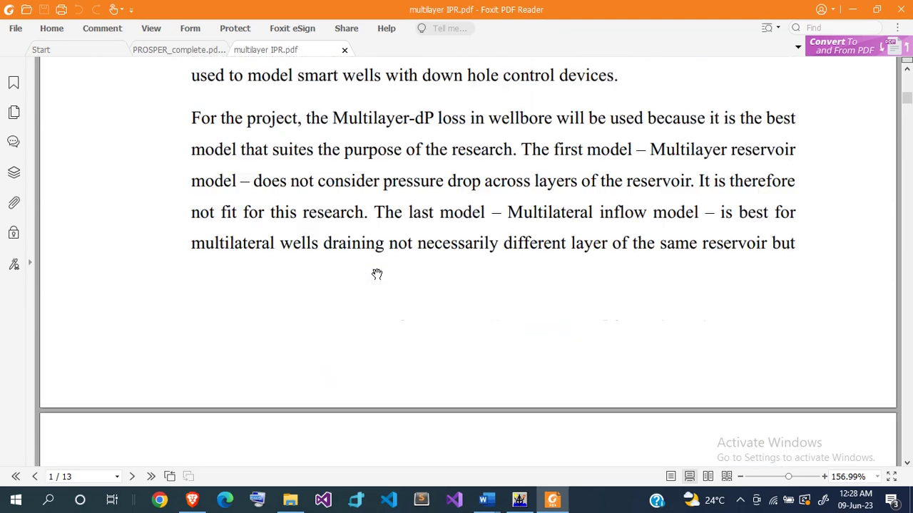
scroll(377, 273, up, 8)
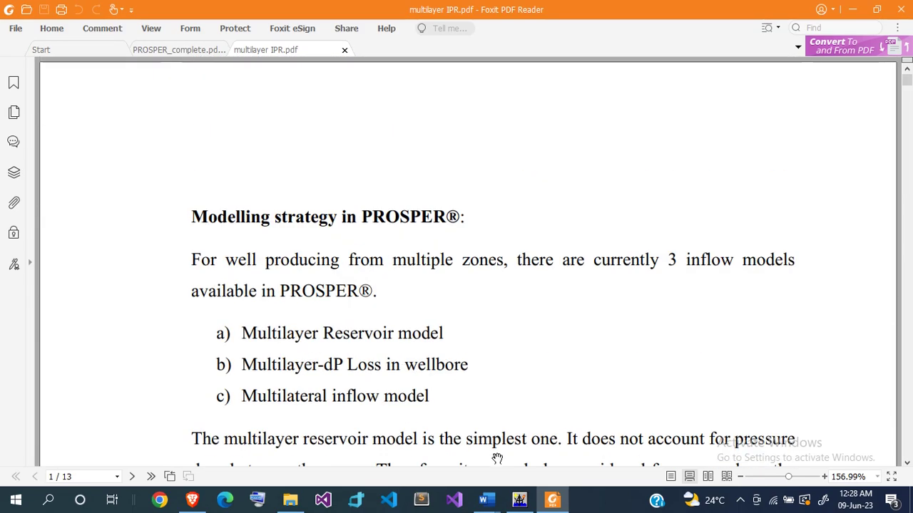
- Switch to PROSPER and view the System Summary options without changing them
click(521, 501)
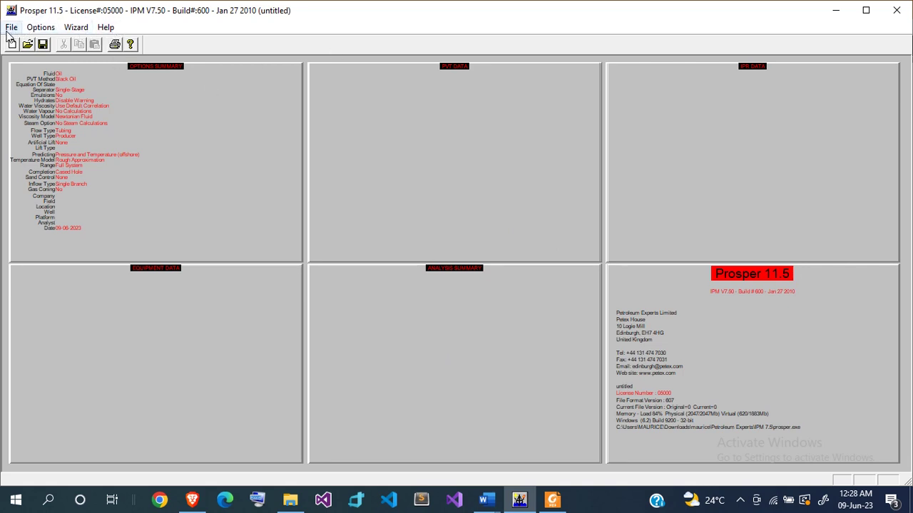
click(37, 28)
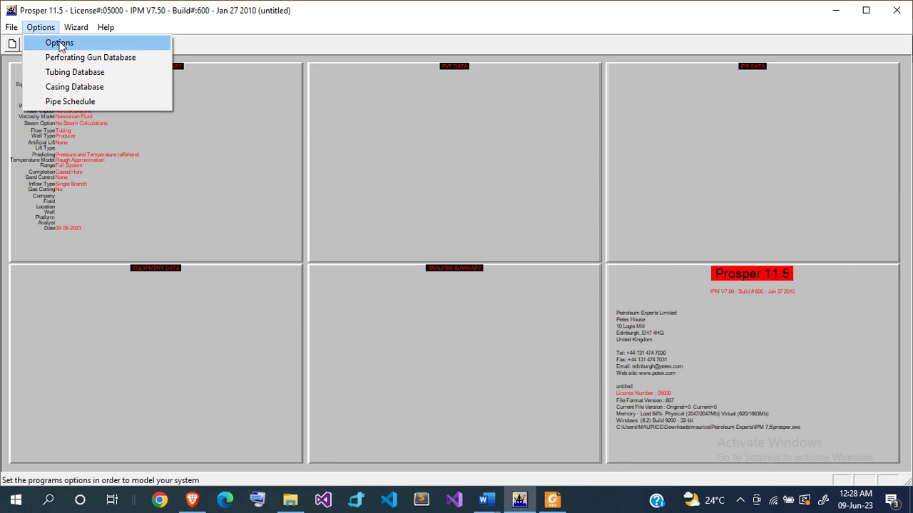
click(60, 44)
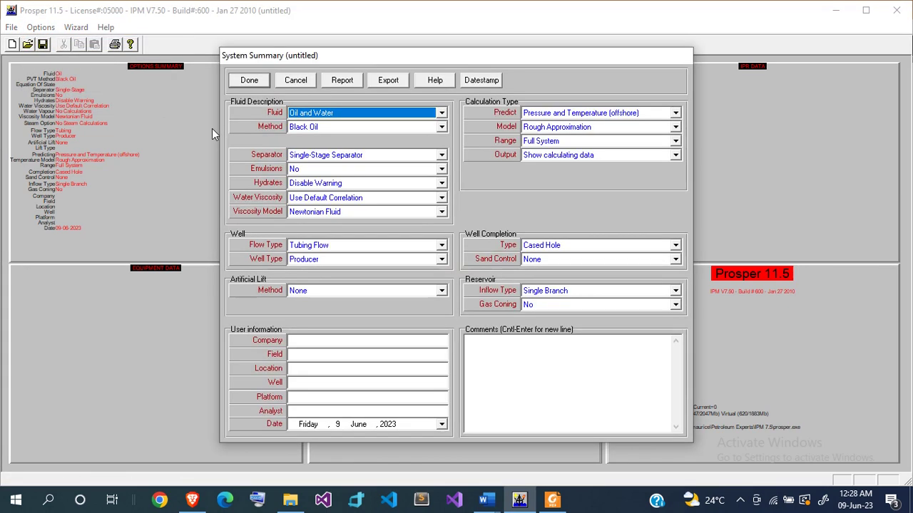
click(302, 80)
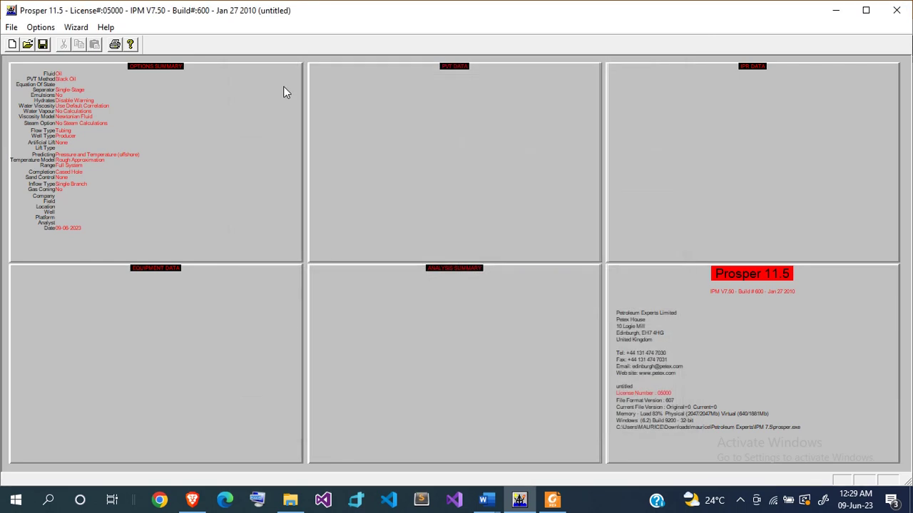
click(157, 143)
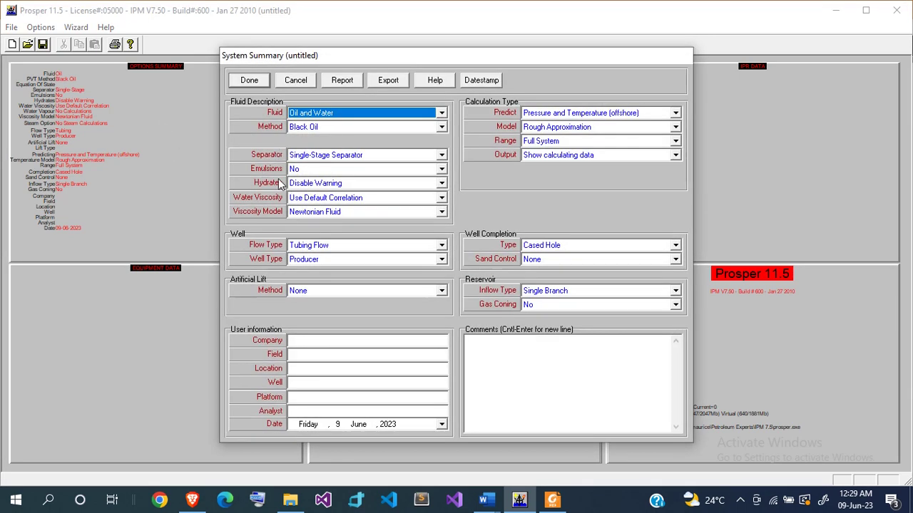
click(300, 84)
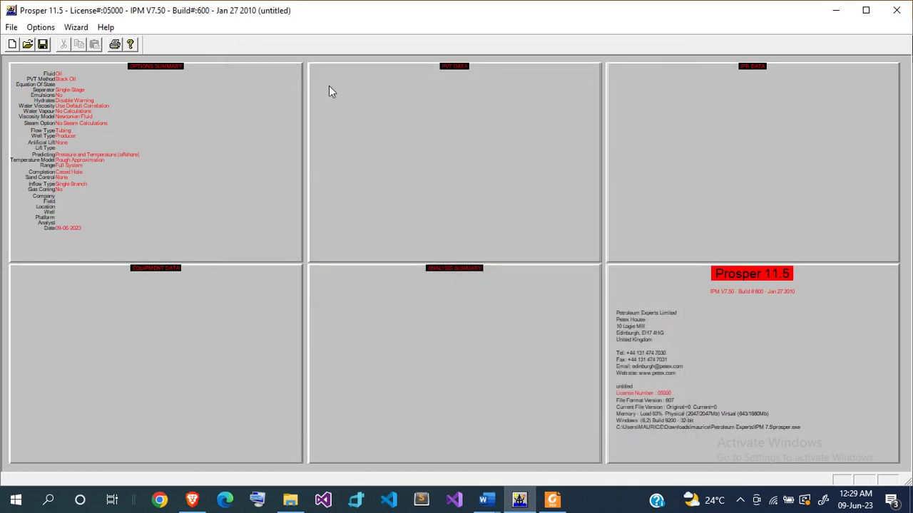
click(33, 31)
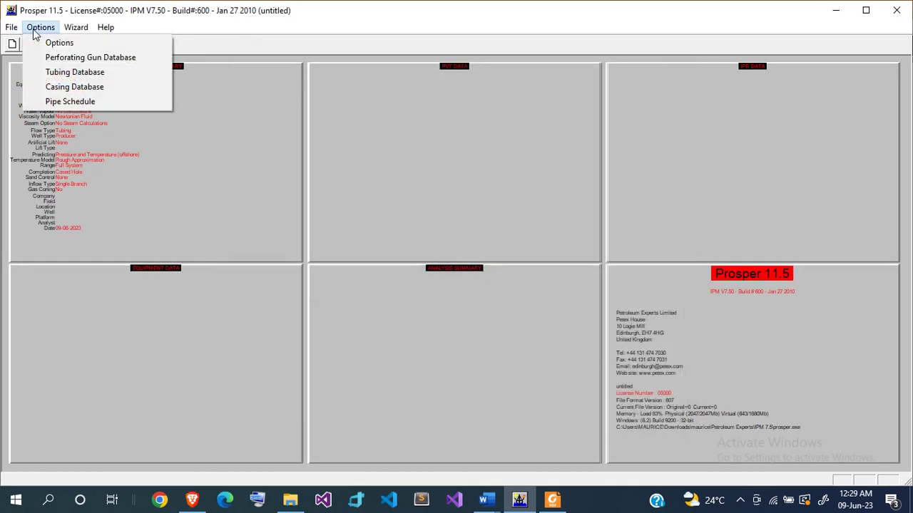
click(33, 32)
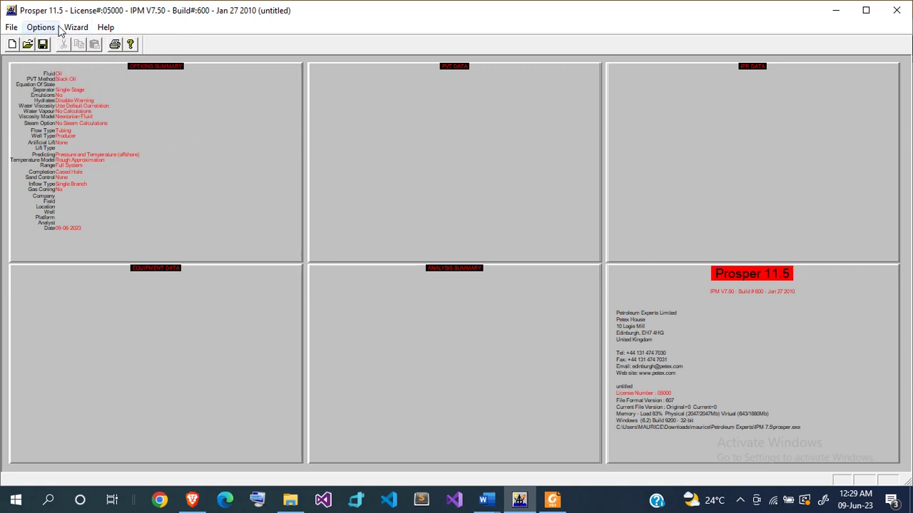
- Set the fluid to Dry and Wet Gas with a Single Branch inflow type in the System Summary and apply the options
double_click(116, 113)
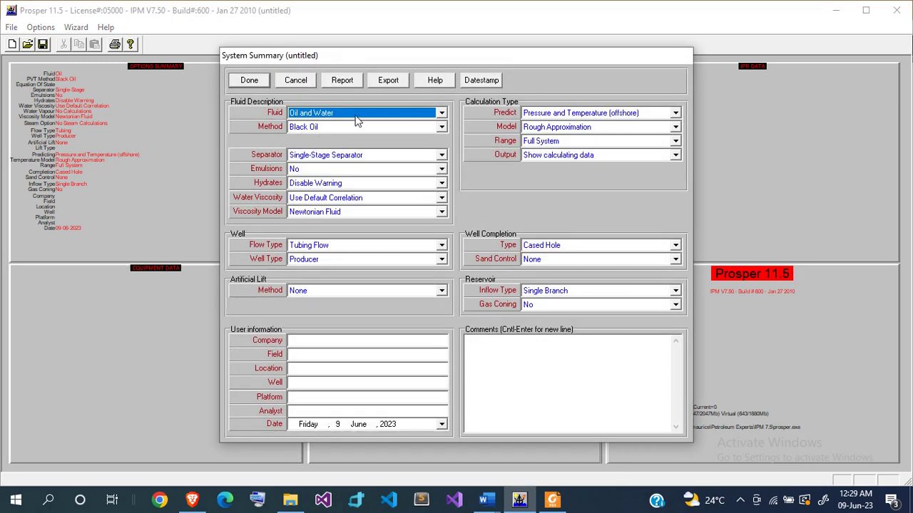
click(358, 116)
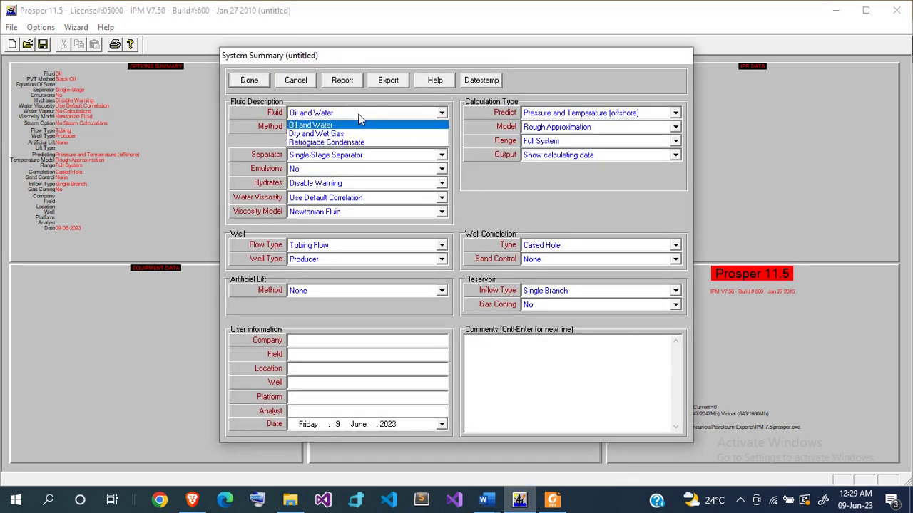
click(314, 135)
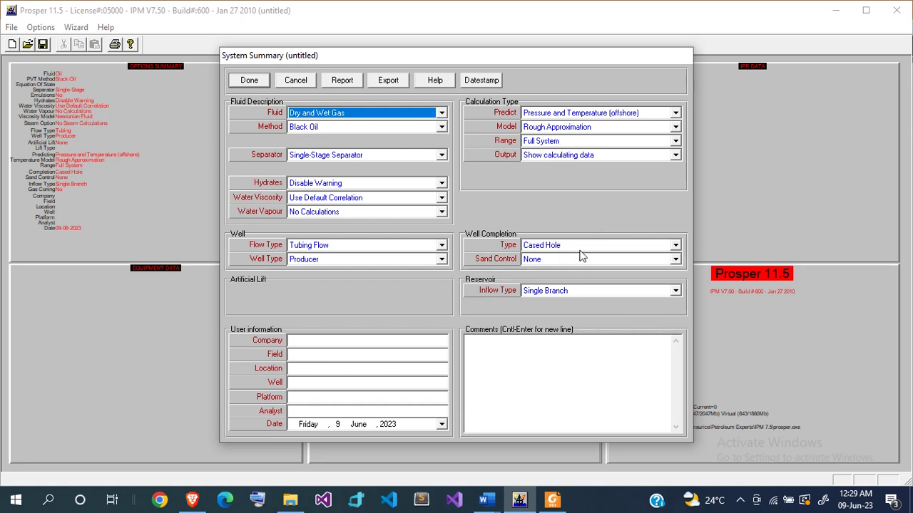
click(540, 297)
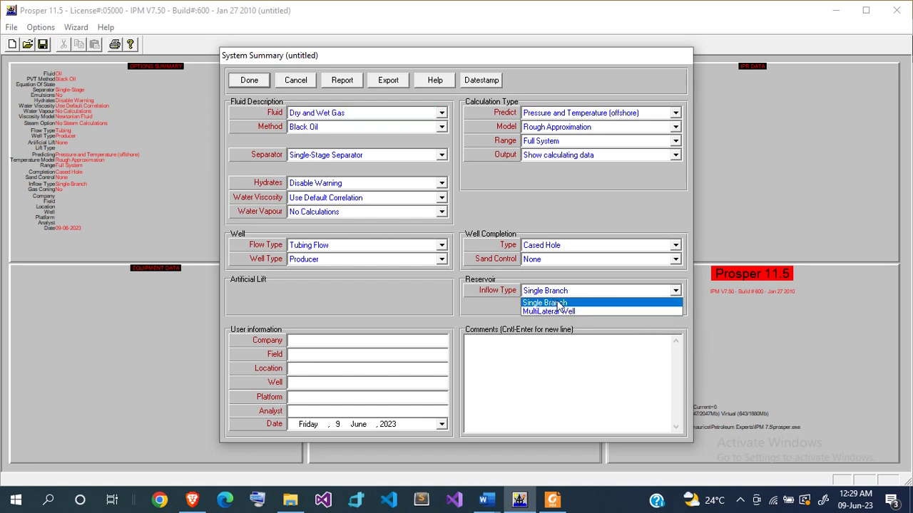
click(556, 303)
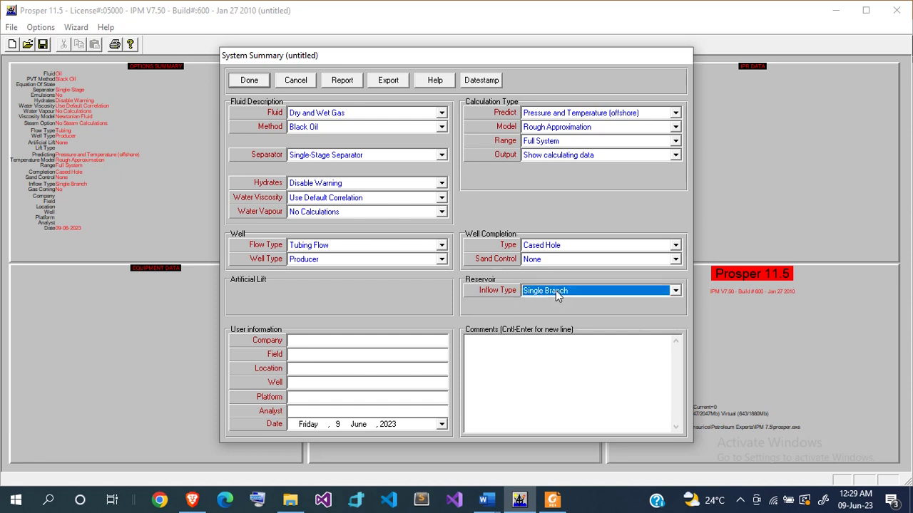
click(557, 291)
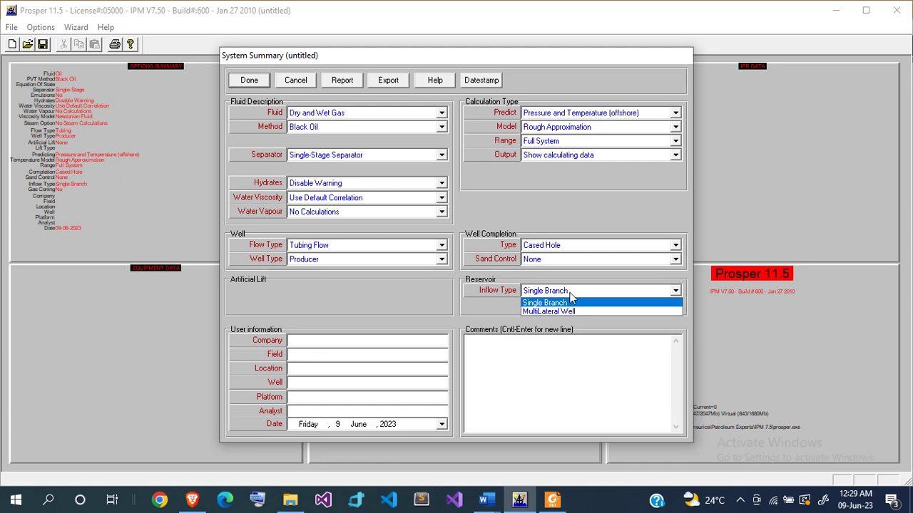
click(570, 299)
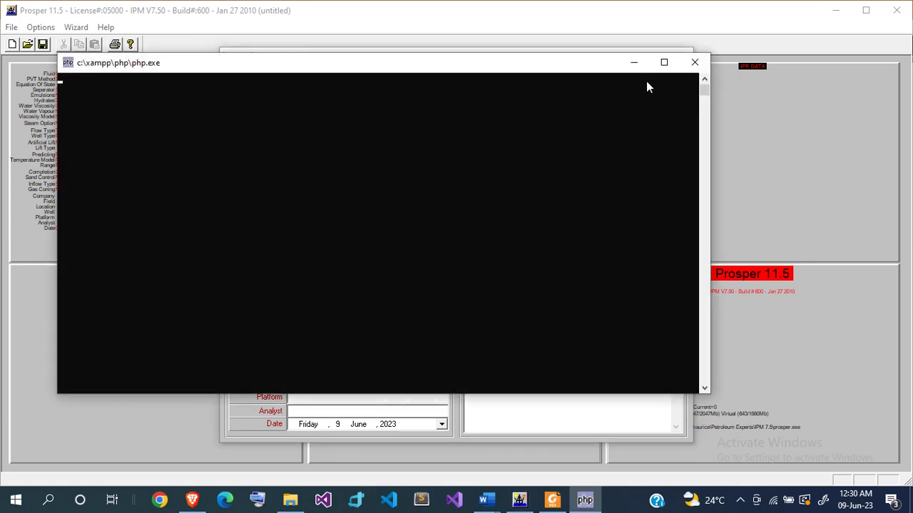
click(694, 62)
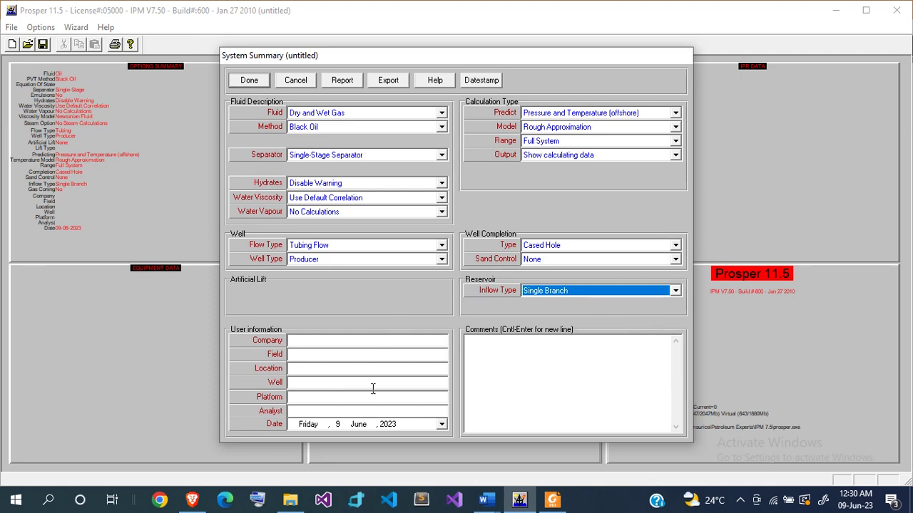
click(250, 81)
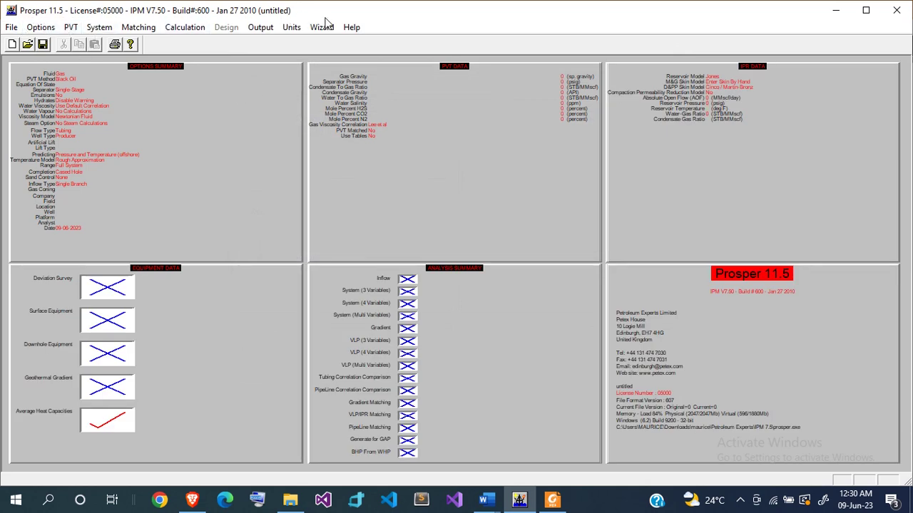
click(71, 29)
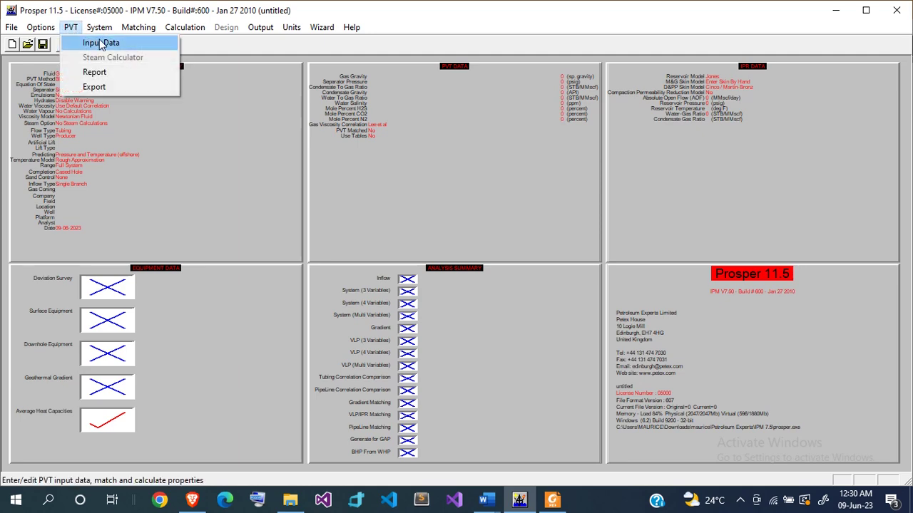
click(97, 43)
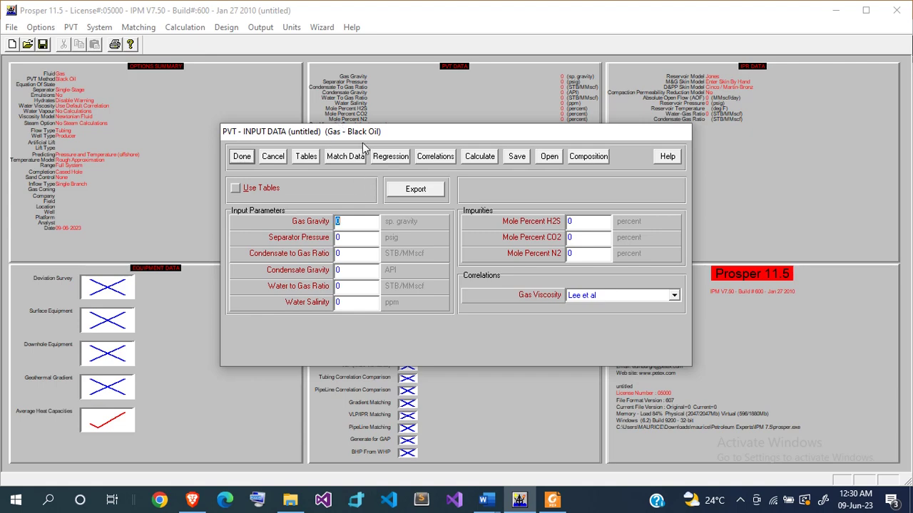
click(273, 160)
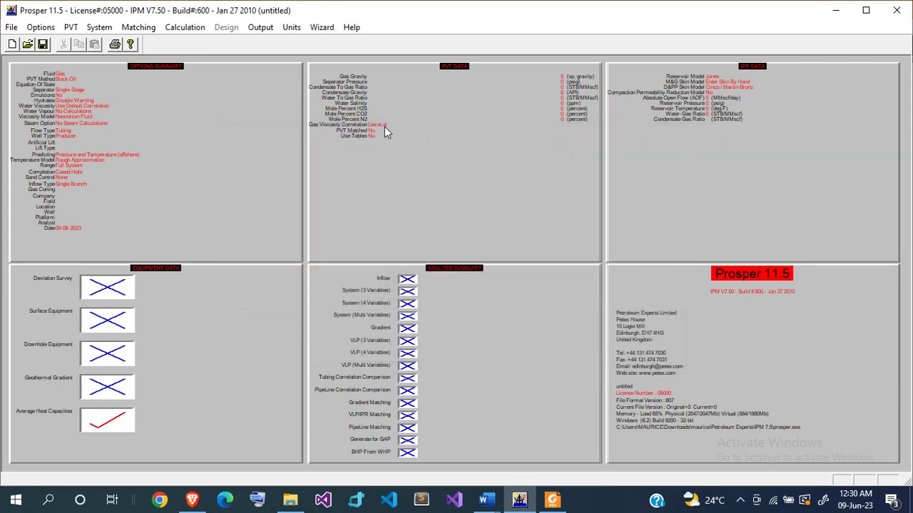
- Enter the PVT data: gas gravity 0.6, separator pressure 250 psig, condensate-gas ratio 3, condensate gravity 50 API, water-gas ratio 5, water salinity 100000 ppm
click(421, 106)
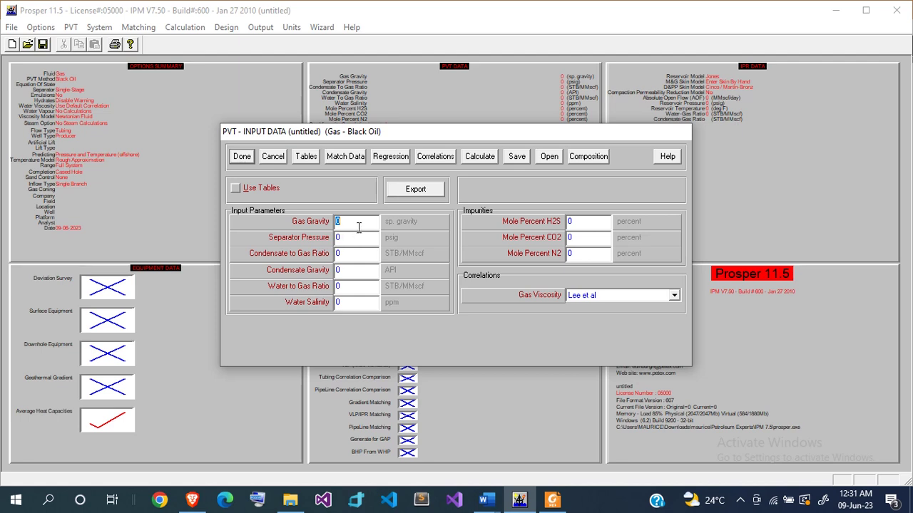
text(0.6)
key(Tab)
text(250)
key(Tab)
text(3)
key(Tab)
text(50)
key(Tab)
text(5)
key(BackSpace)
text(100000)
click(241, 157)
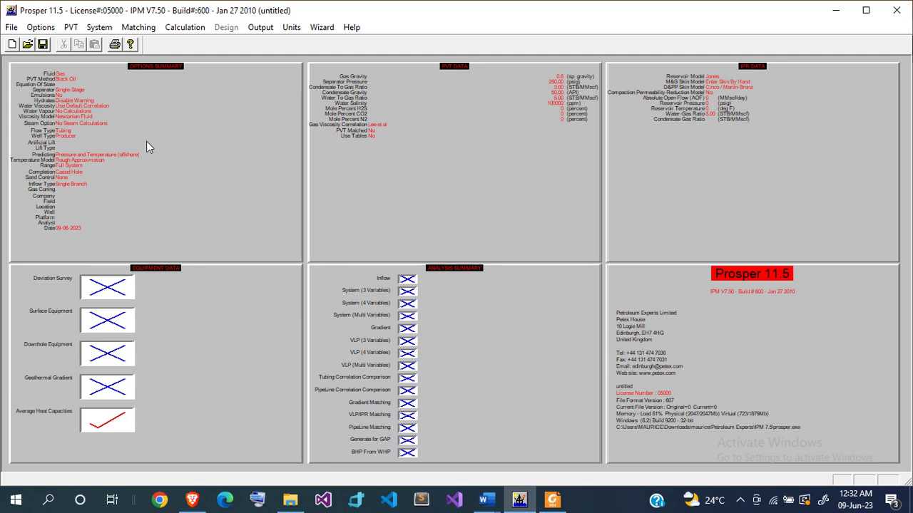
click(96, 27)
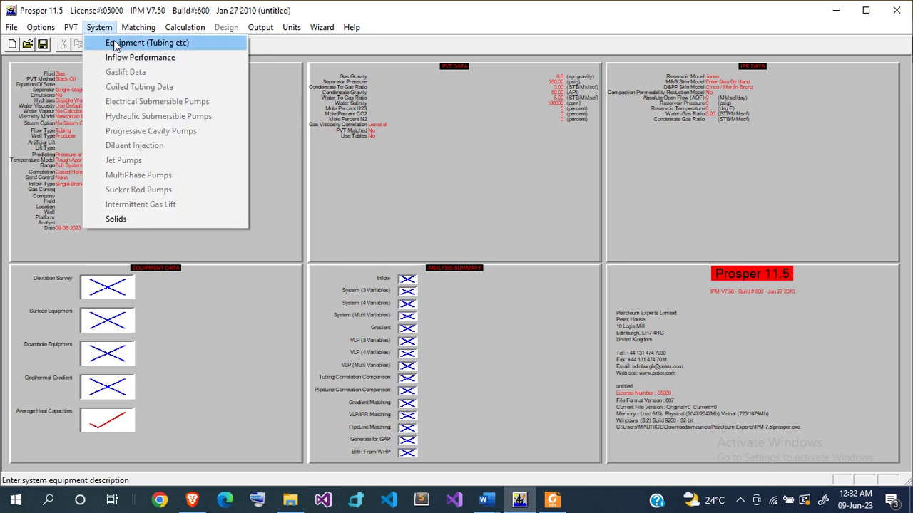
click(114, 44)
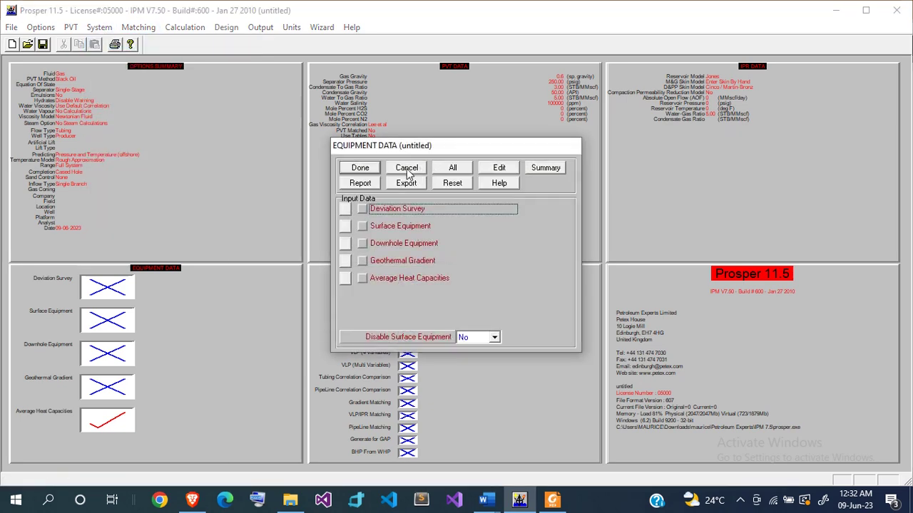
click(407, 169)
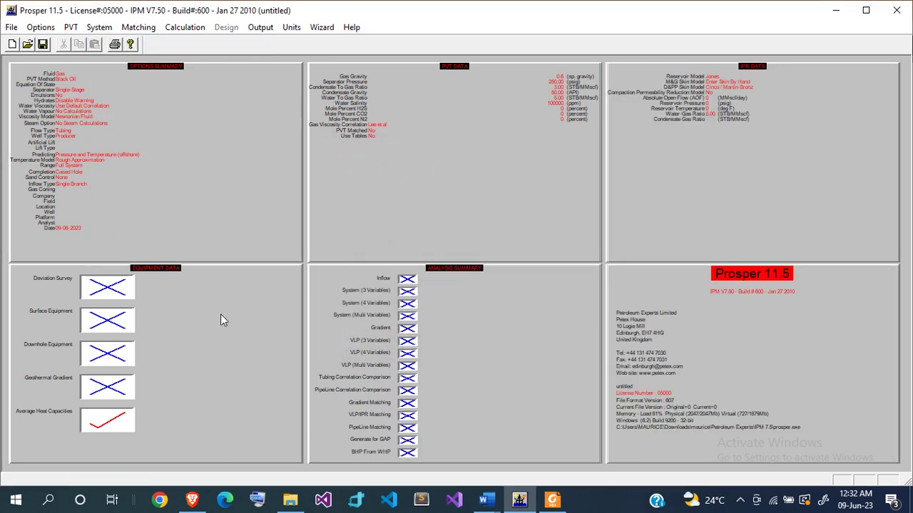
- Open the equipment data and select every input section except Surface Equipment for editing
double_click(204, 331)
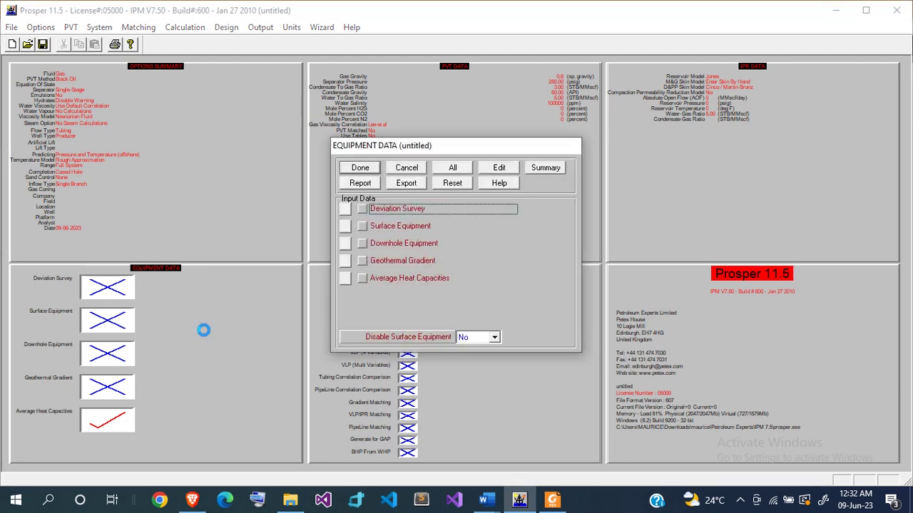
click(385, 209)
click(374, 209)
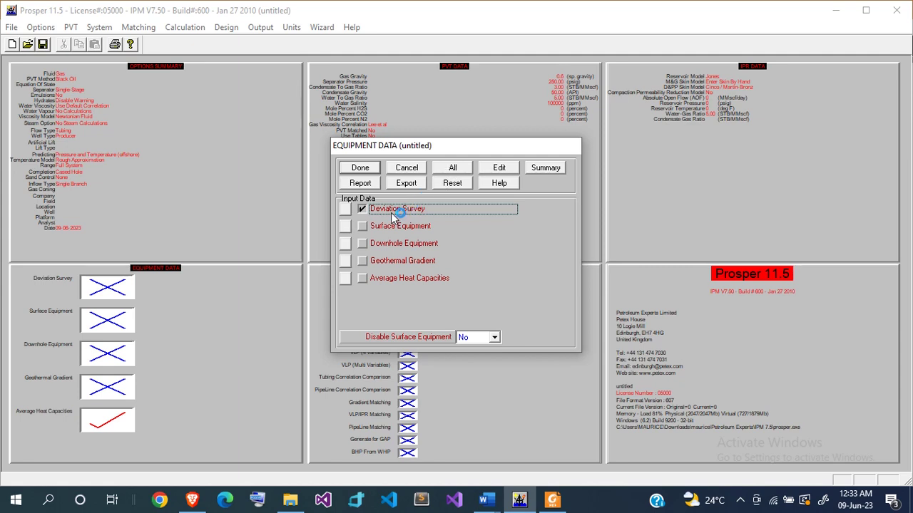
click(458, 170)
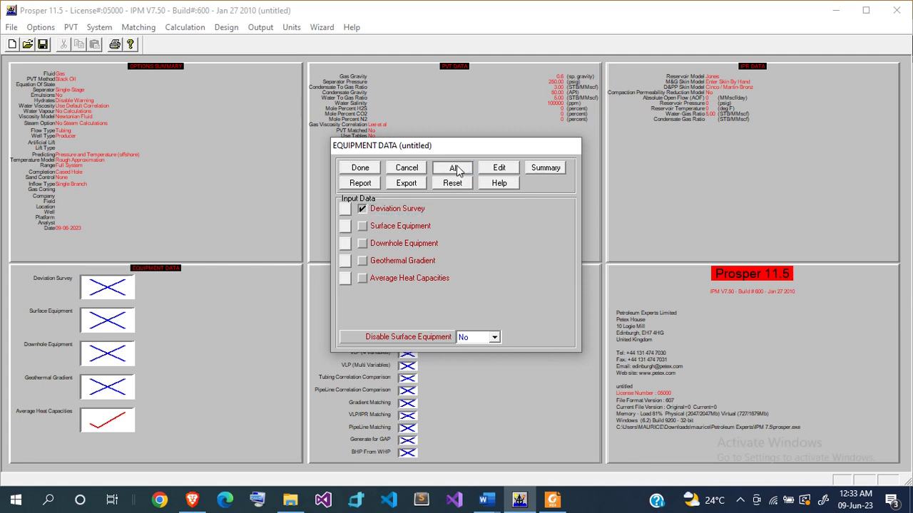
click(387, 225)
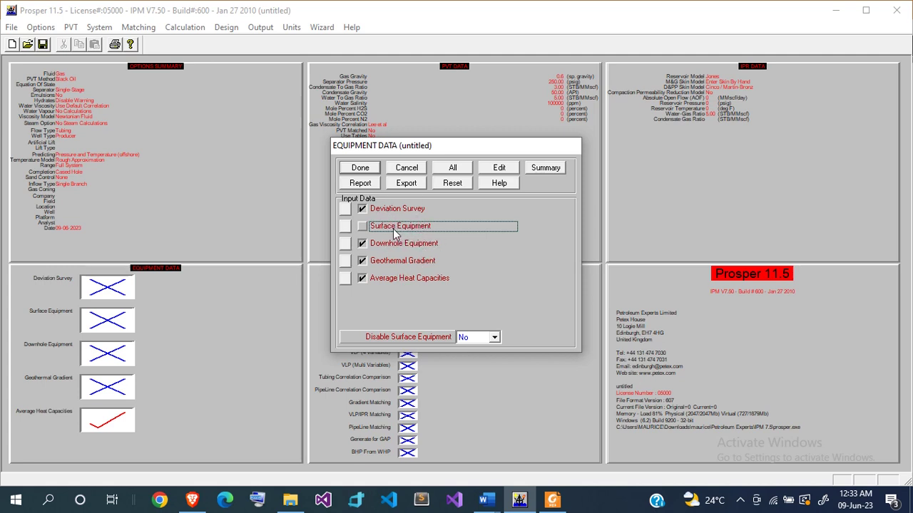
click(499, 168)
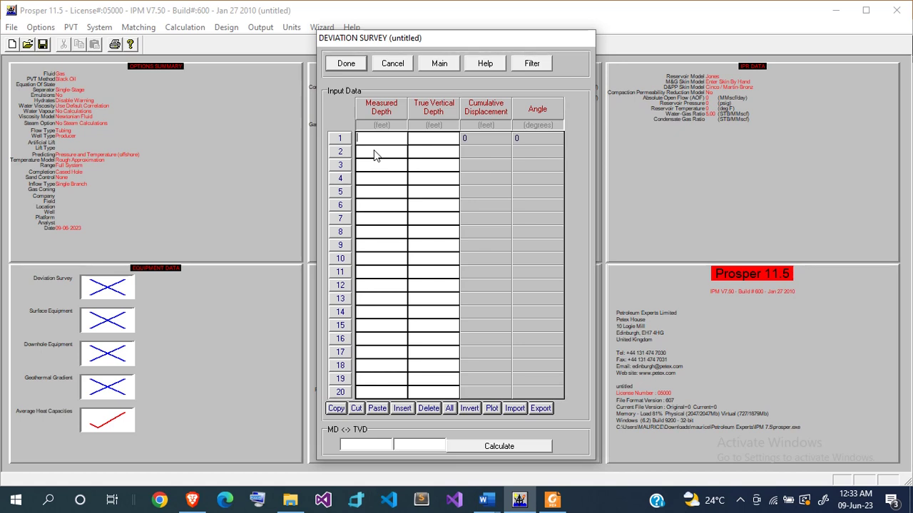
- Enter the deviation survey with measured and true vertical depths of 0 ft in the first row and 10000 ft in the second
text(0)
key(Tab)
text(0)
key(Tab)
text(10)
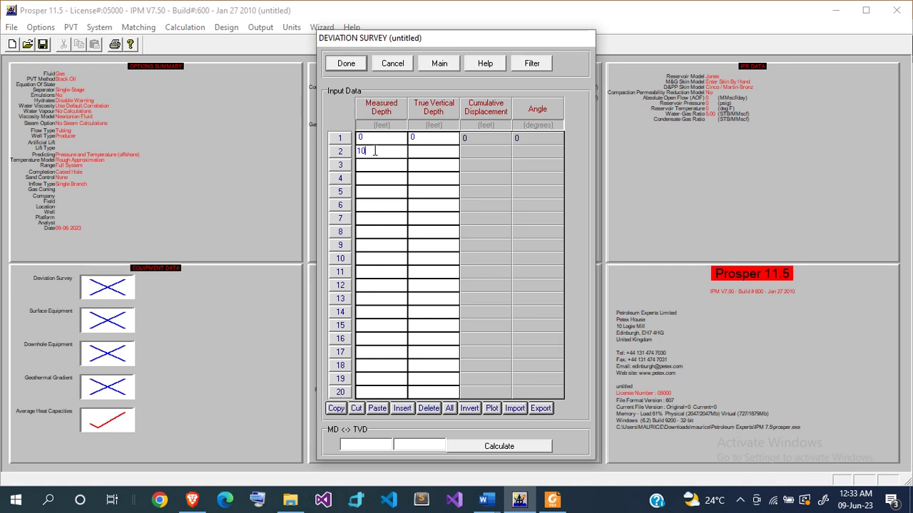
text(00)
key(Tab)
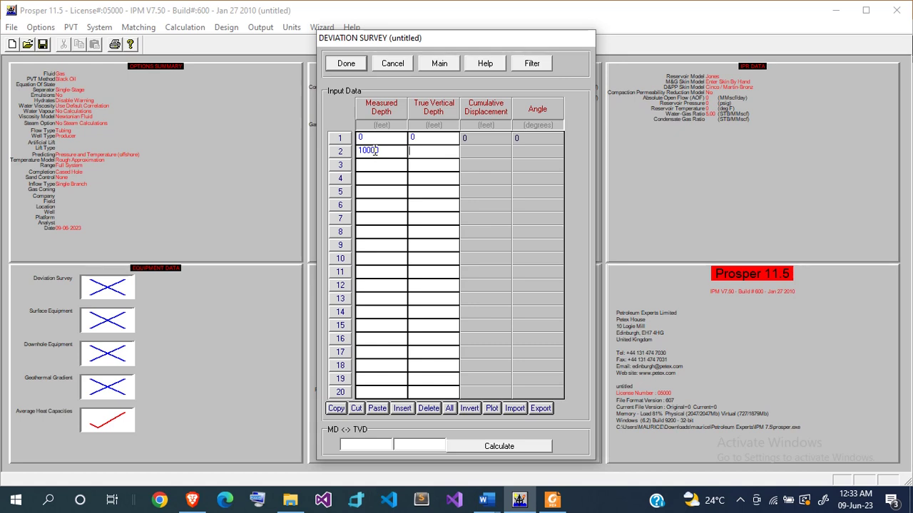
text(10000)
click(360, 138)
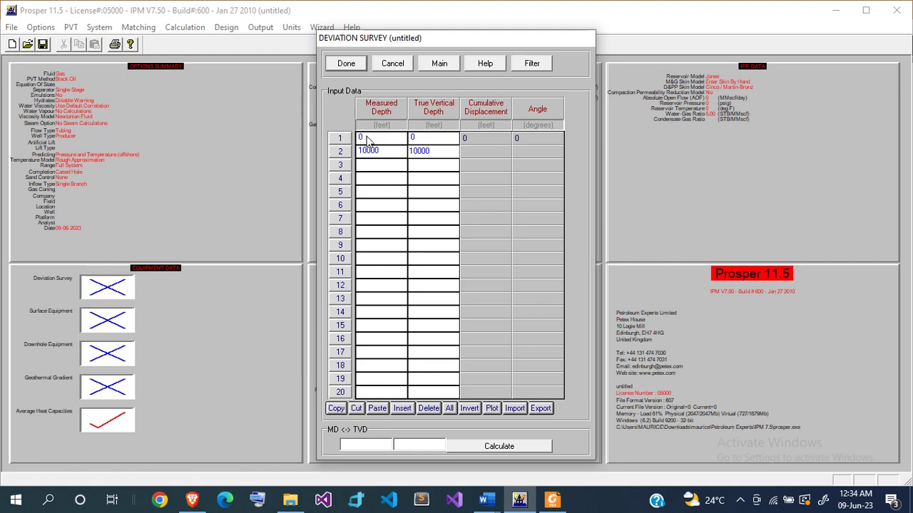
click(352, 62)
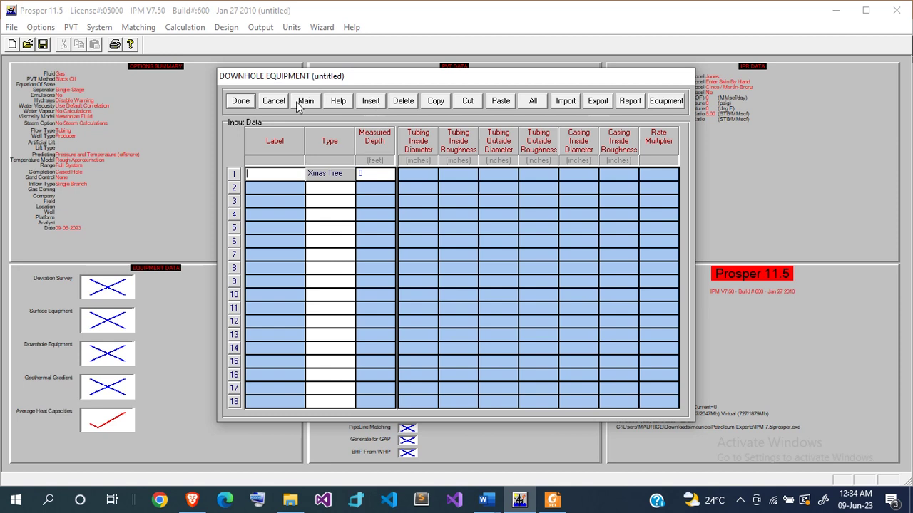
- Add a Tubing row and a Casing row below the Xmas Tree in the downhole equipment table
click(339, 190)
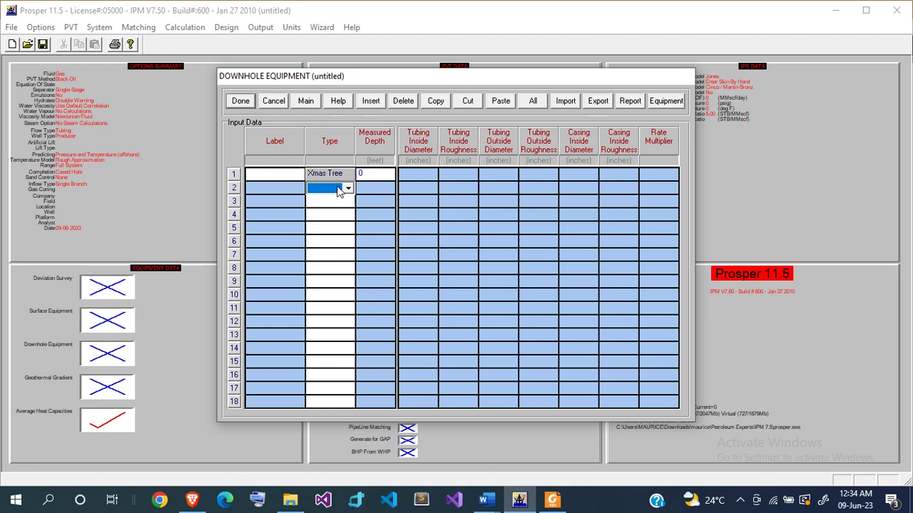
click(347, 189)
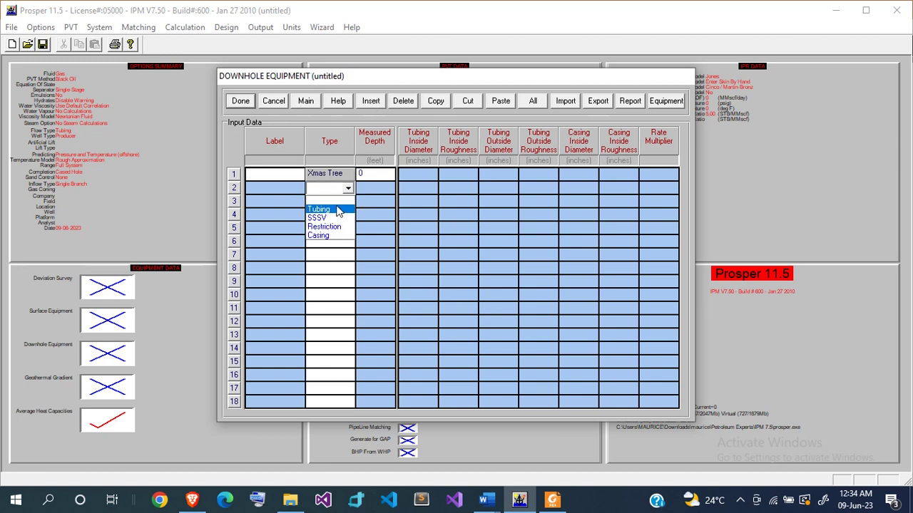
click(346, 212)
click(347, 202)
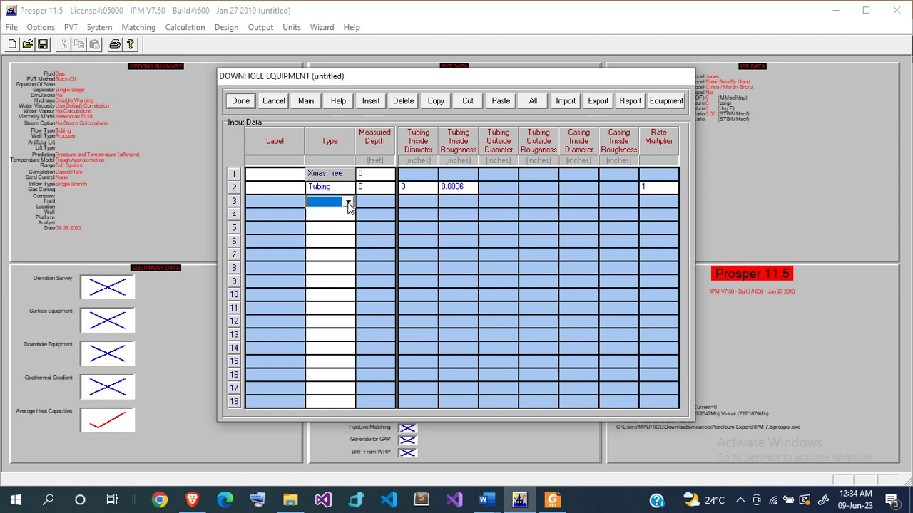
click(348, 203)
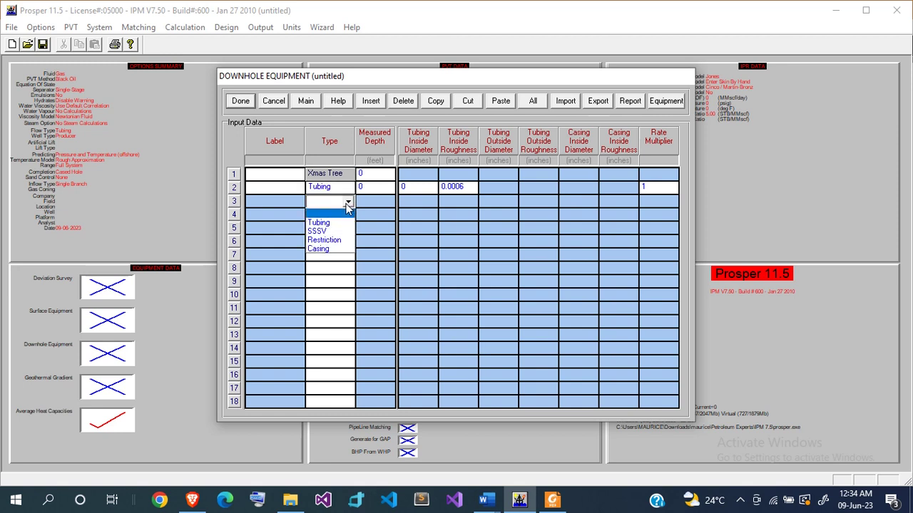
click(328, 249)
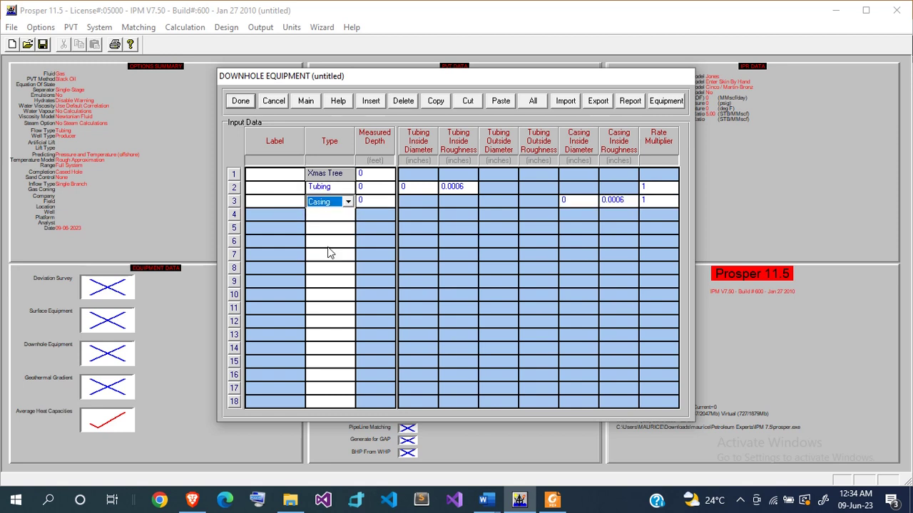
- Set the tubing to 9500 ft depth with 4.67 in inside diameter and the casing to 10000 ft with 6.1 in inside diameter
click(378, 187)
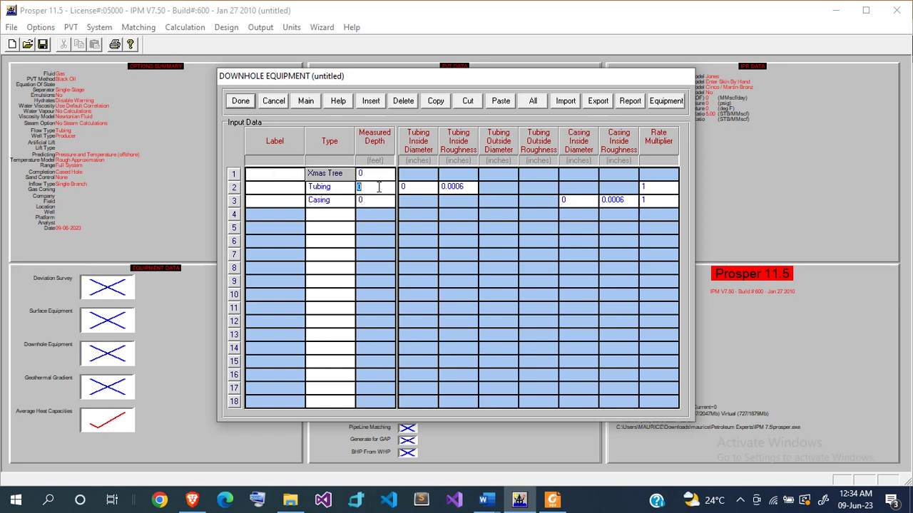
text(9500)
click(371, 201)
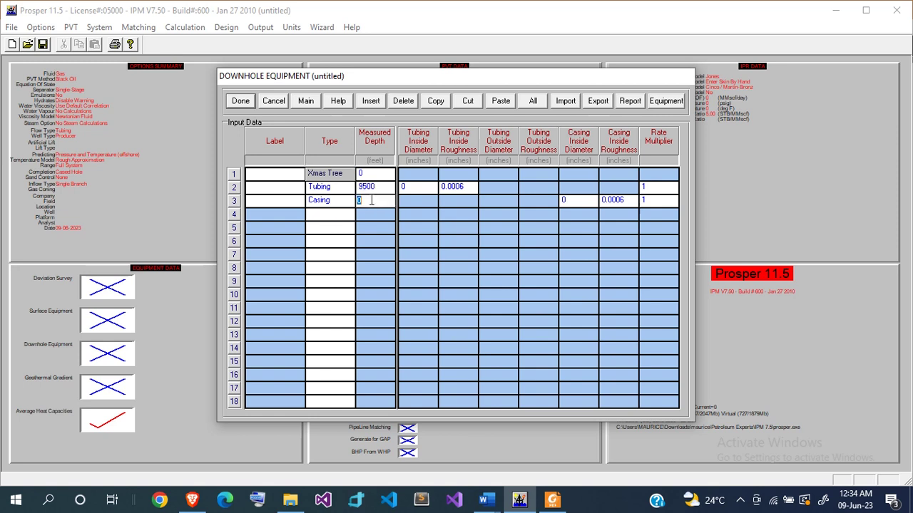
text(10000)
click(425, 187)
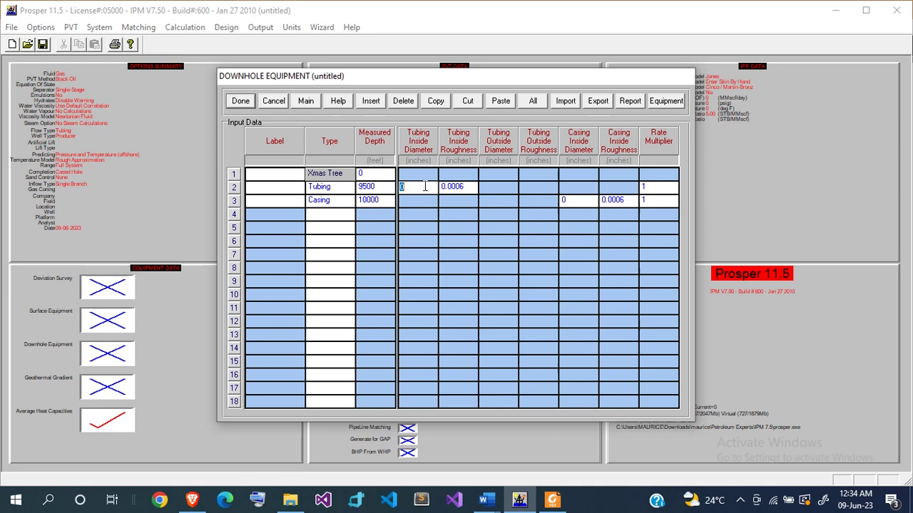
text(4.67)
click(582, 202)
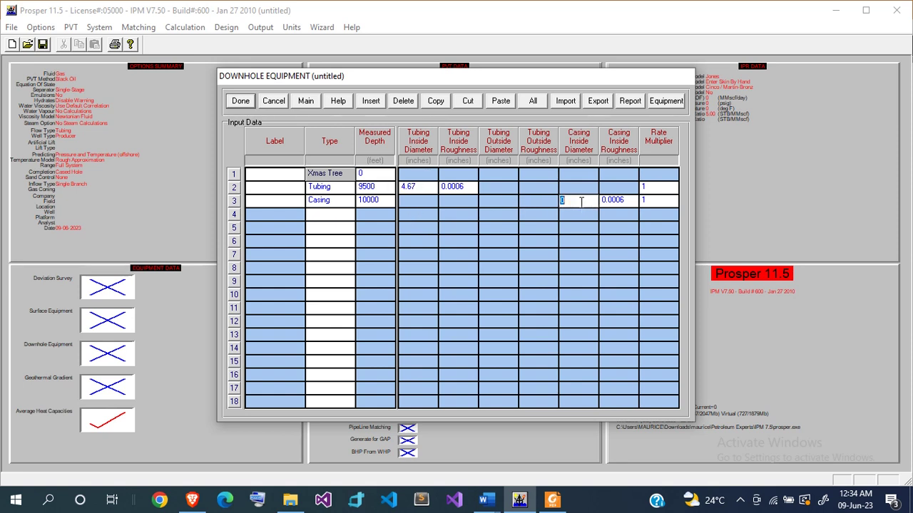
text(6.1)
click(241, 102)
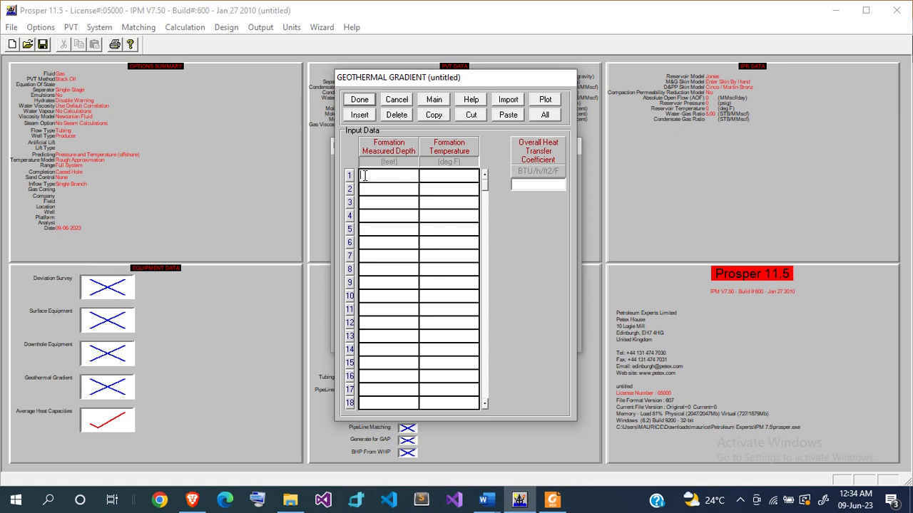
- Enter geothermal points 0 ft at 60 °F and 10000 ft at 230 °F plus the overall heat transfer coefficient, and keep the default heat capacities
text(0)
key(Tab)
text(60)
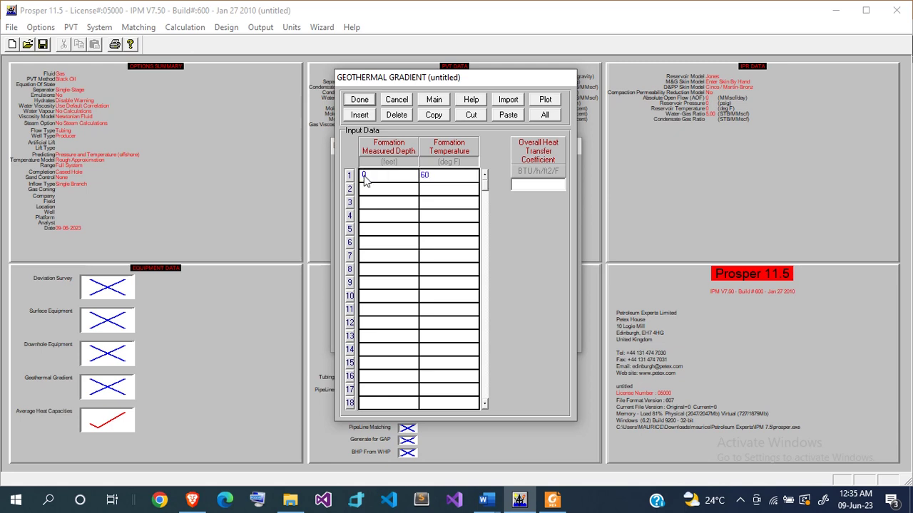
key(Tab)
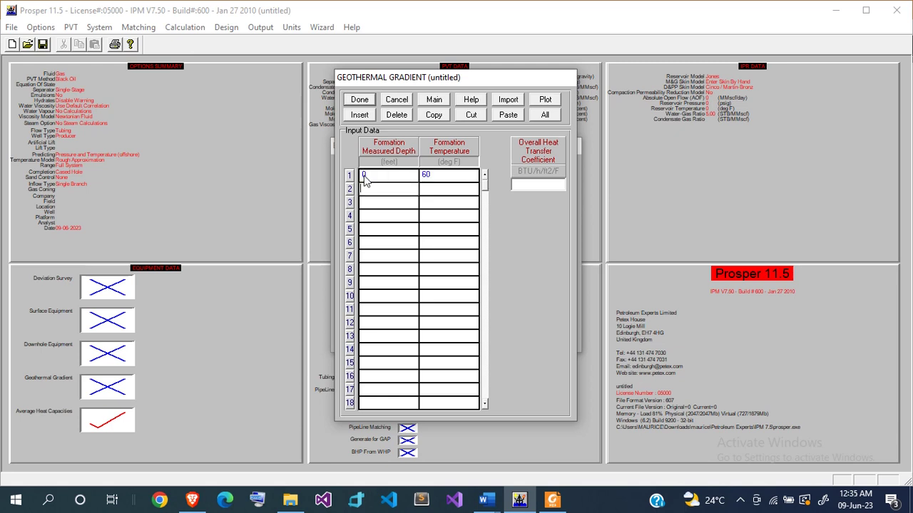
text(10000)
key(Tab)
text(230)
click(524, 185)
click(358, 101)
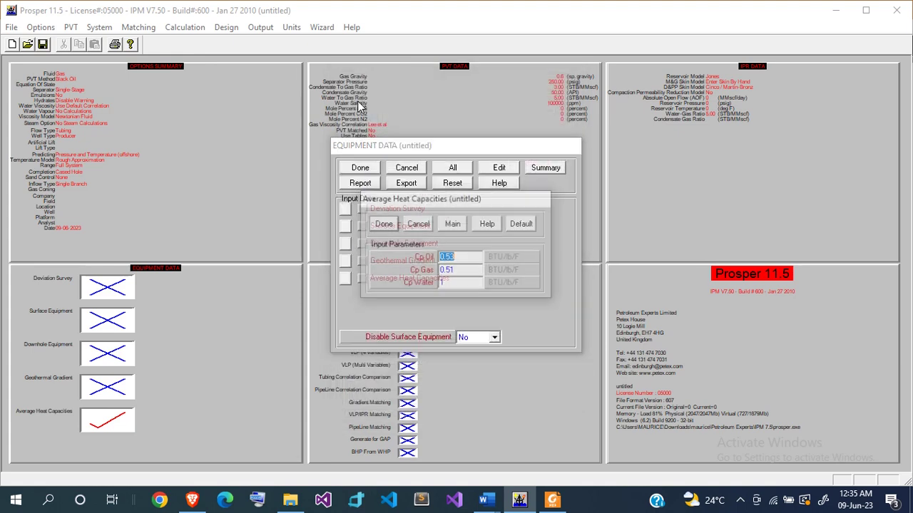
click(384, 224)
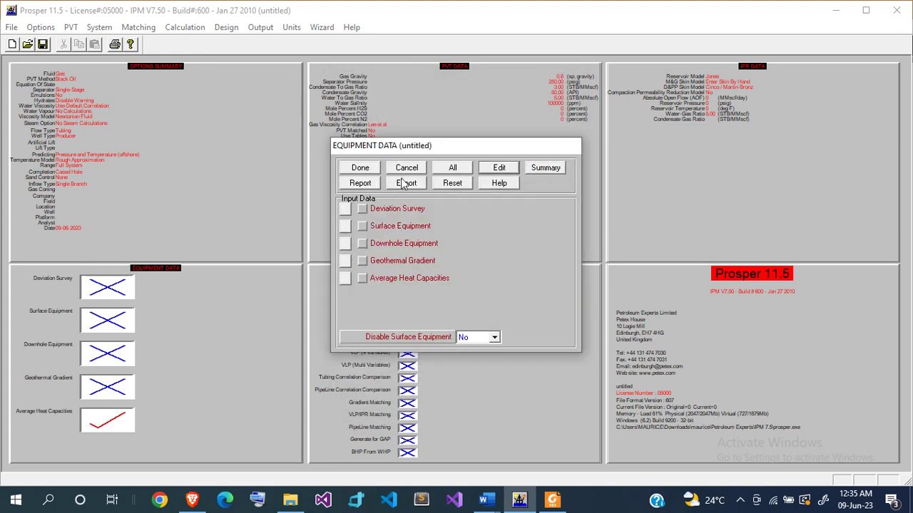
- Draw the downhole equipment from the equipment summary and compare it with the Figure 1 well diagram in the multilayer IPR PDF
click(546, 169)
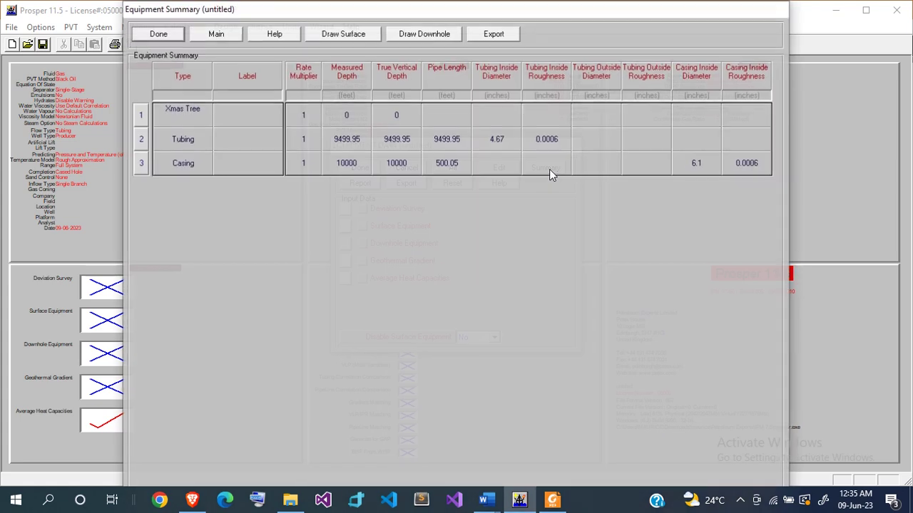
click(439, 36)
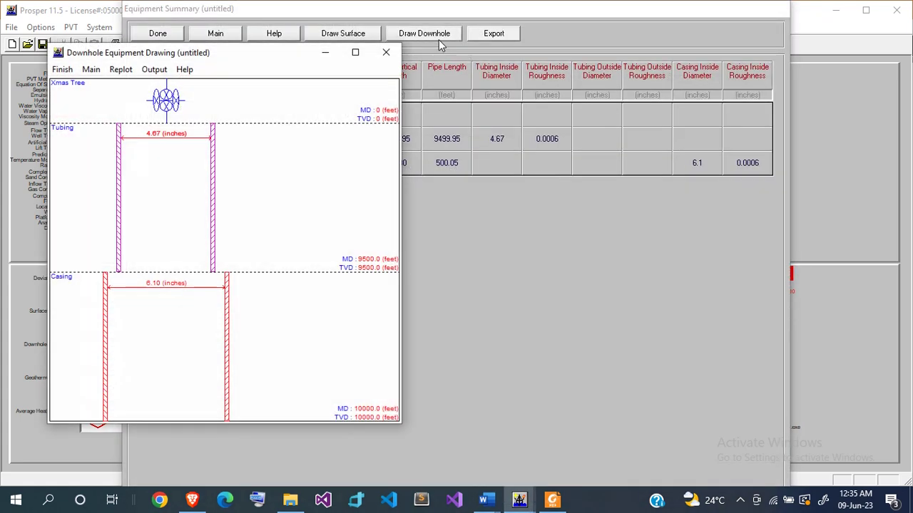
click(552, 499)
scroll(483, 279, down, 20)
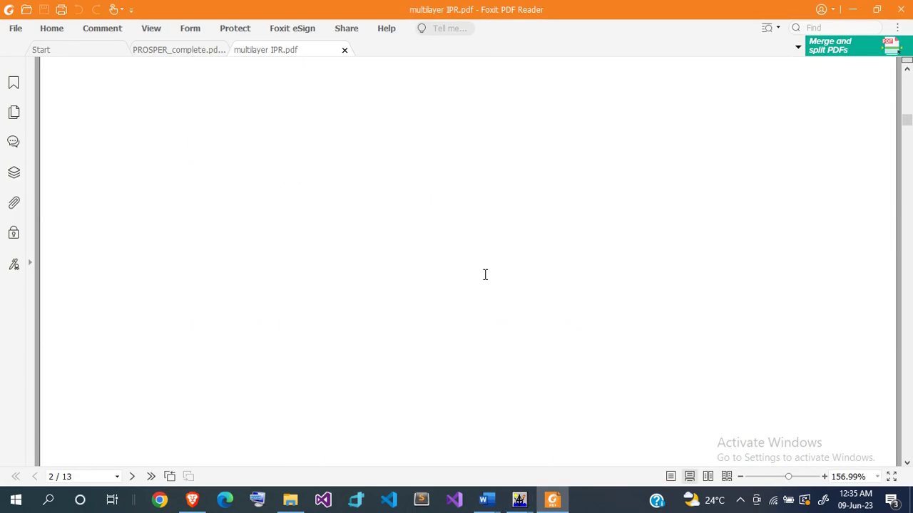
scroll(484, 275, down, 15)
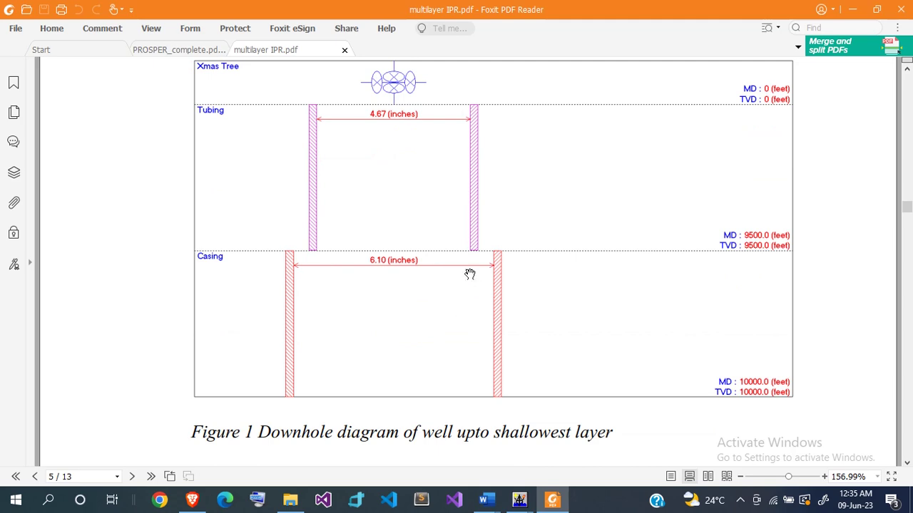
mouse_move(527, 503)
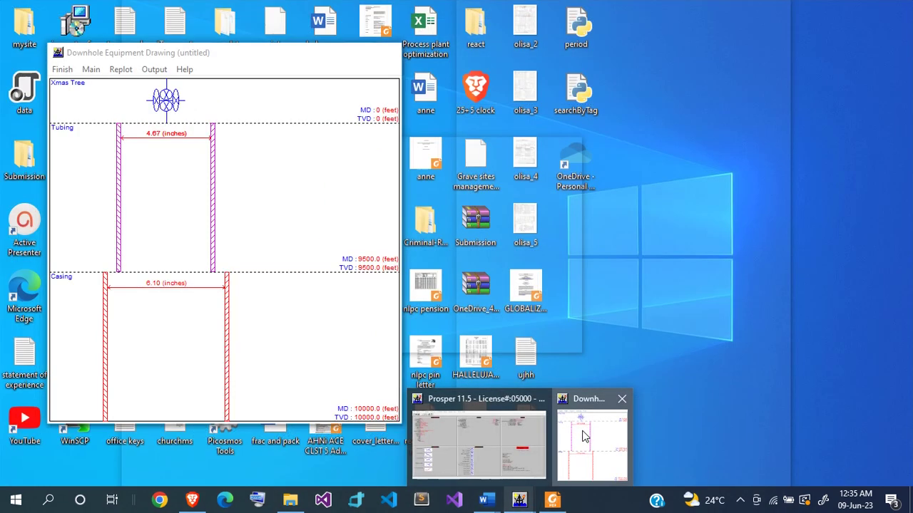
click(583, 436)
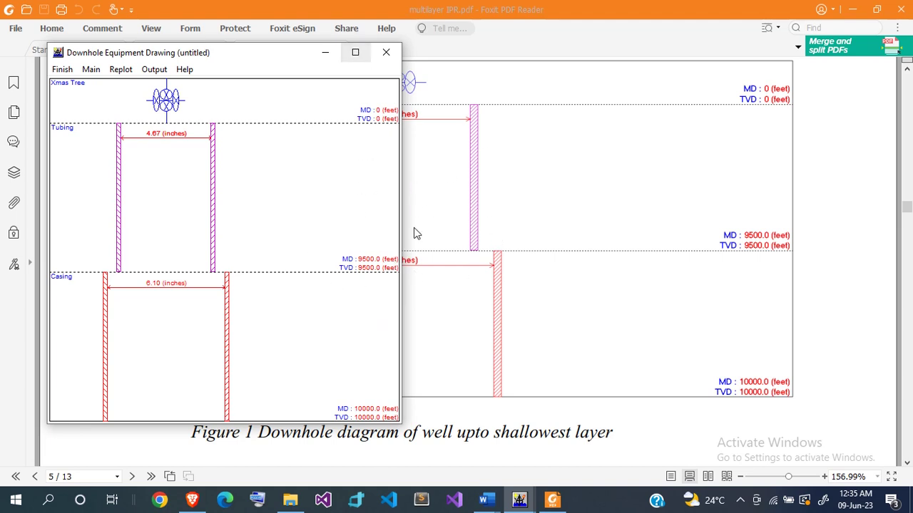
click(831, 7)
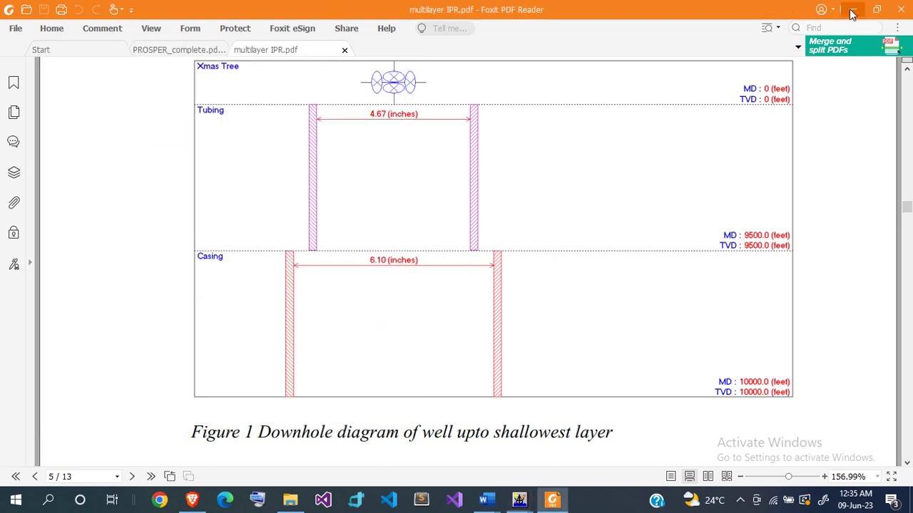
click(853, 9)
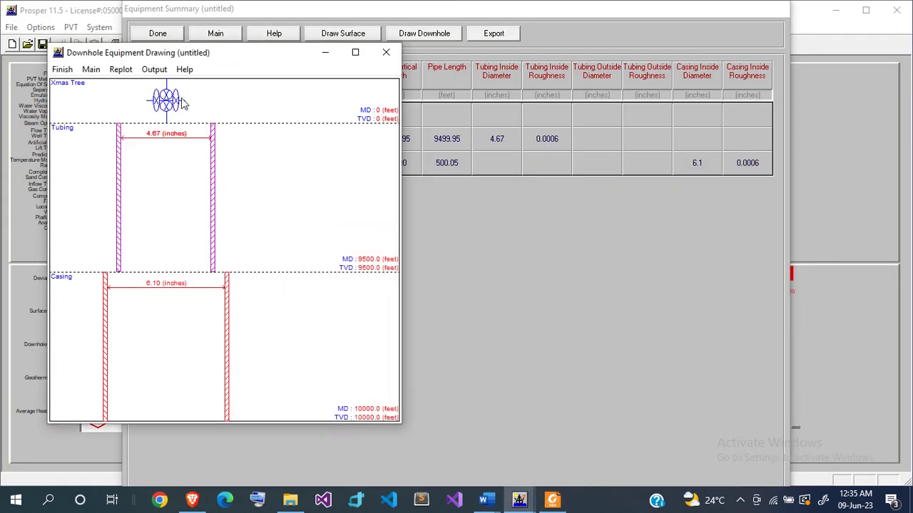
click(70, 70)
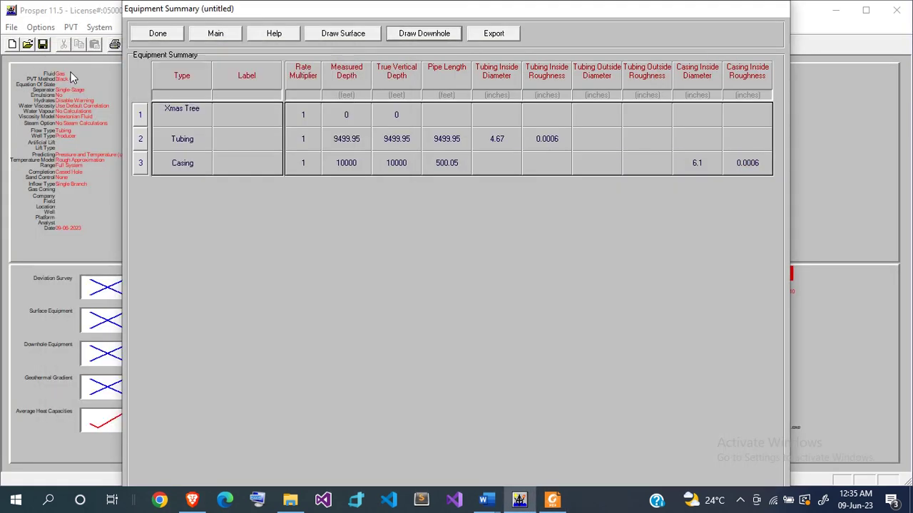
- Close the equipment summary and return to the main overview
click(214, 33)
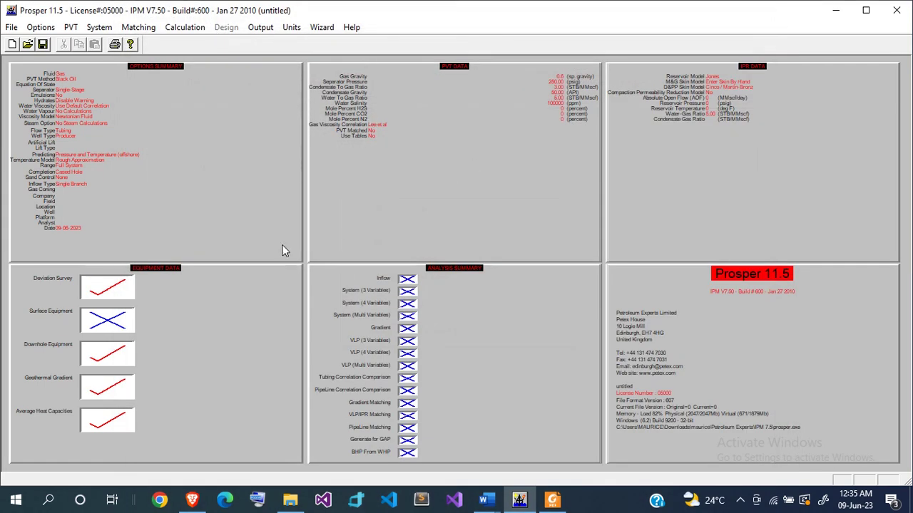
double_click(719, 122)
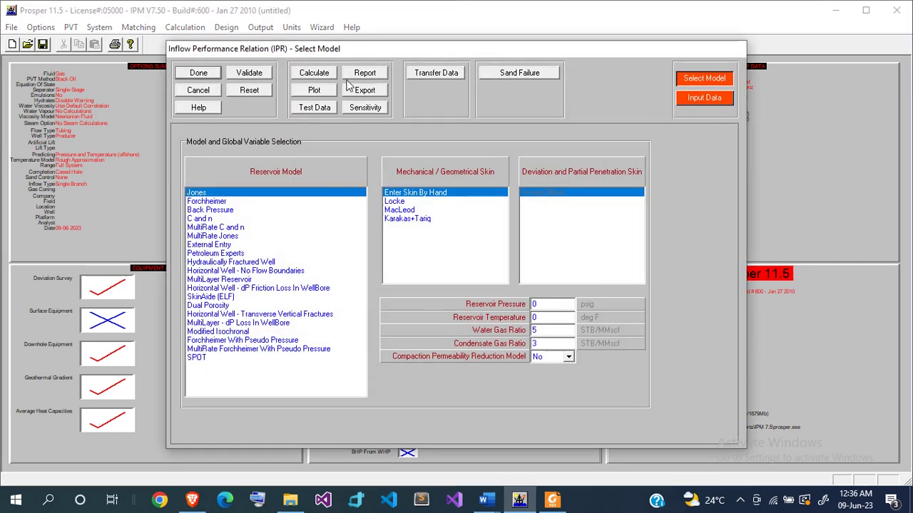
click(199, 90)
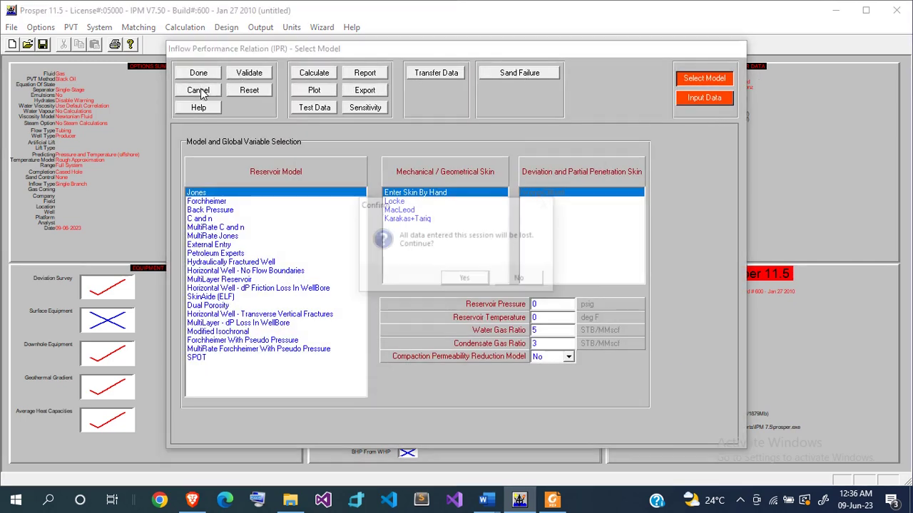
key(Return)
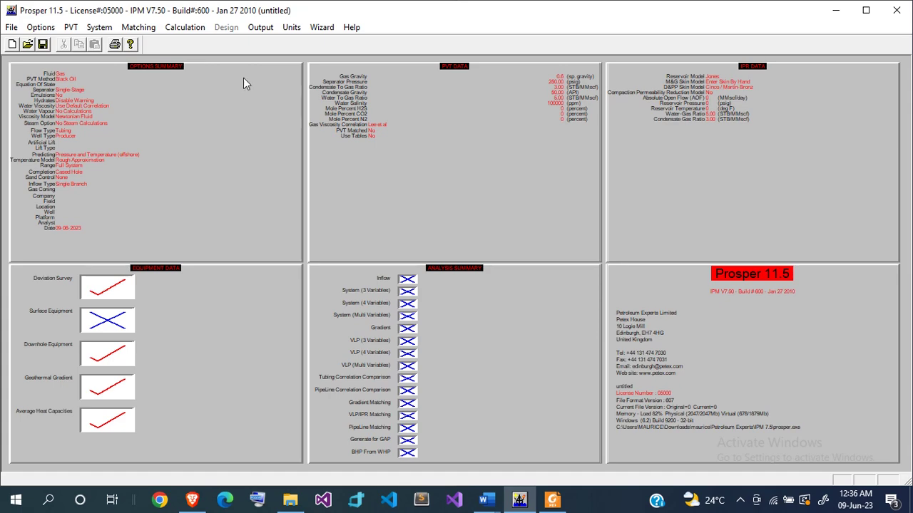
- Open the inflow performance setup, choose the MultiLayer - dP Loss In WellBore reservoir model and set the reservoir temperature to 230 °F
click(100, 30)
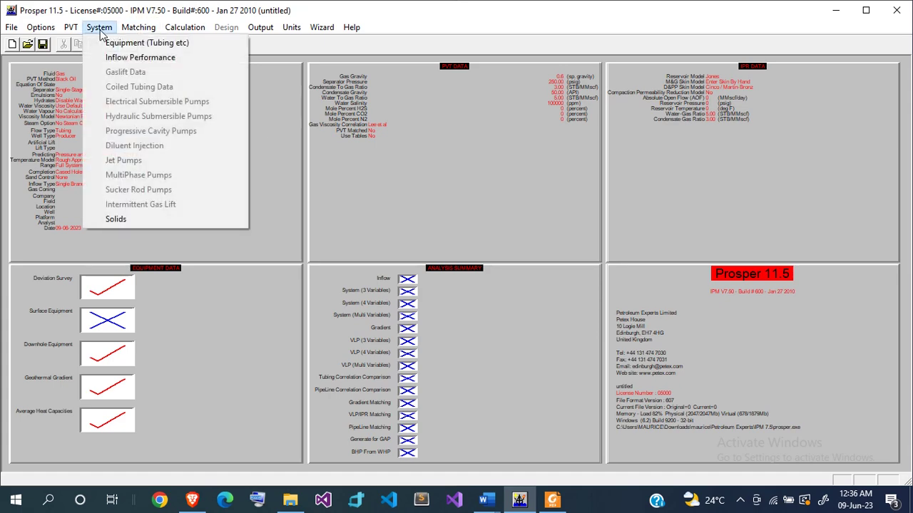
click(141, 57)
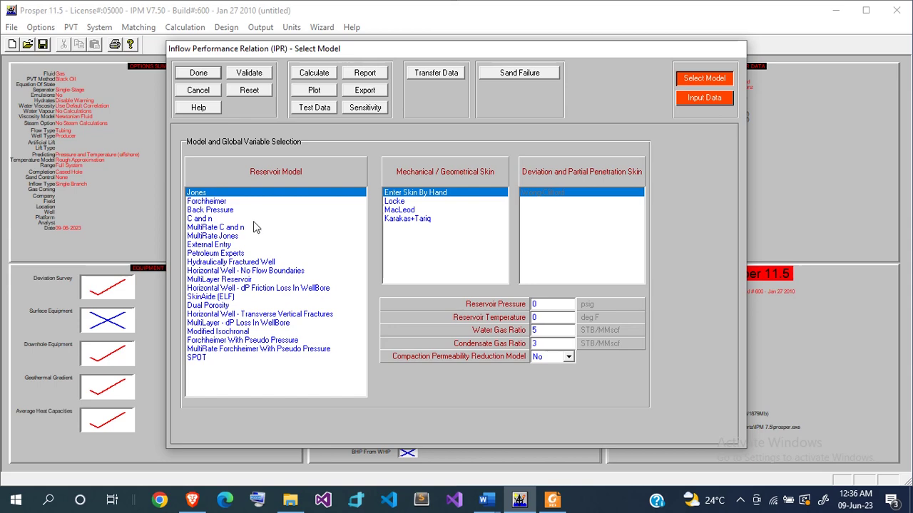
click(204, 325)
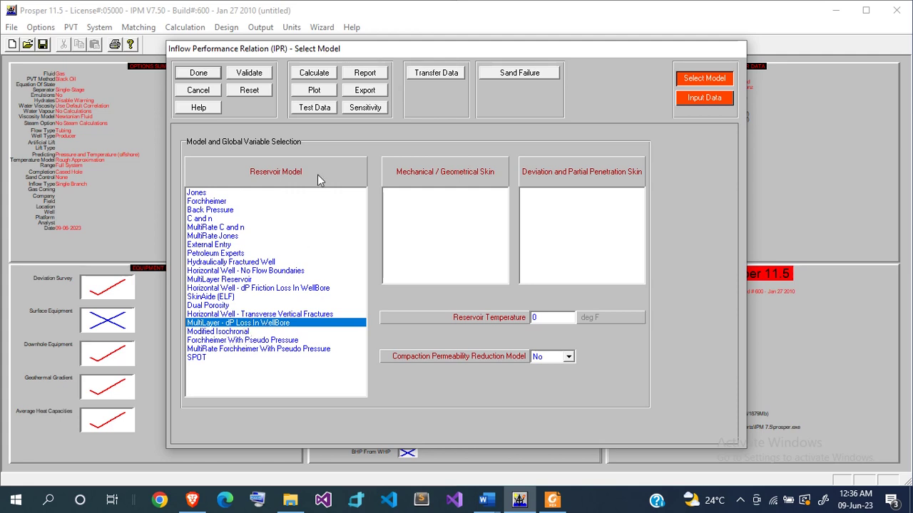
click(551, 317)
text(23)
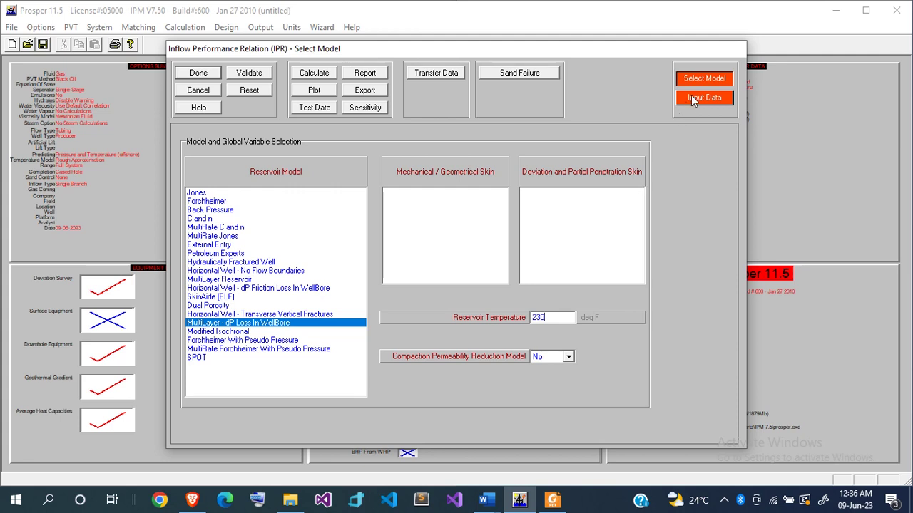
click(604, 320)
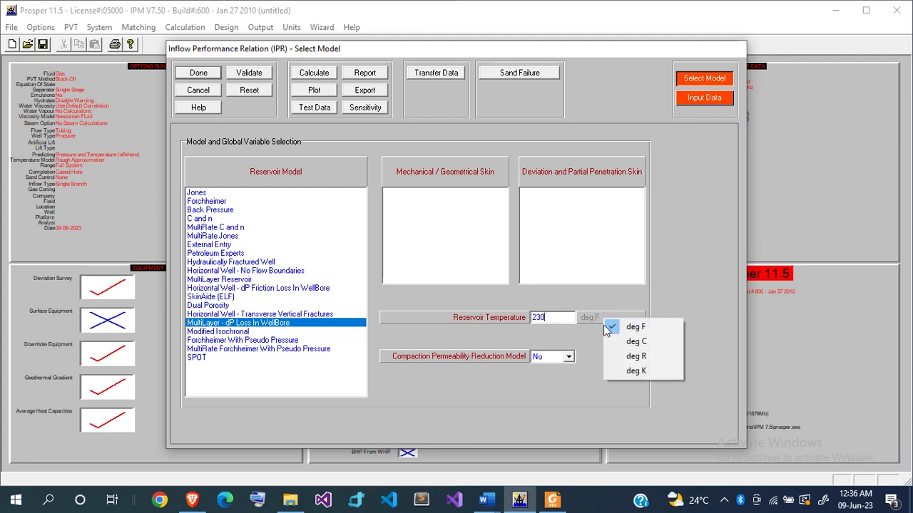
click(668, 292)
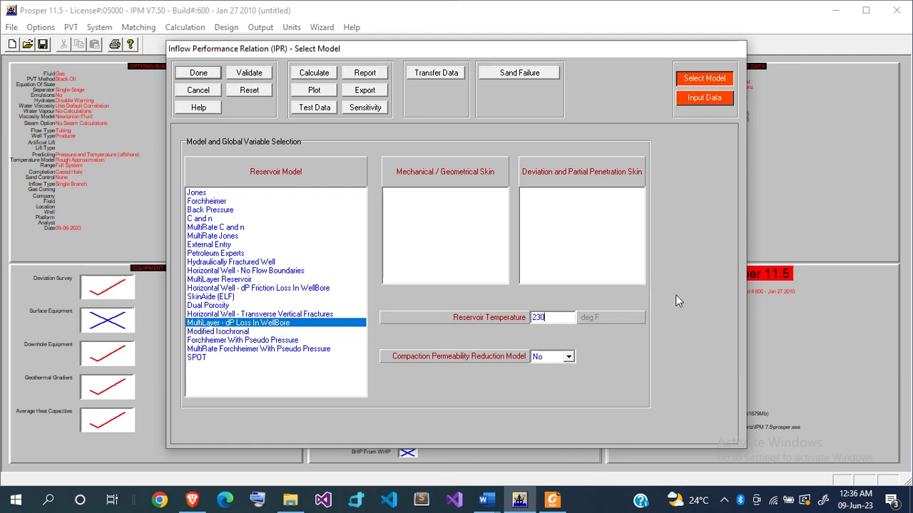
- In the IPR input data, set layer 1 to Perforated, layer 2 to Blank and layer 3 to Perforated
click(709, 98)
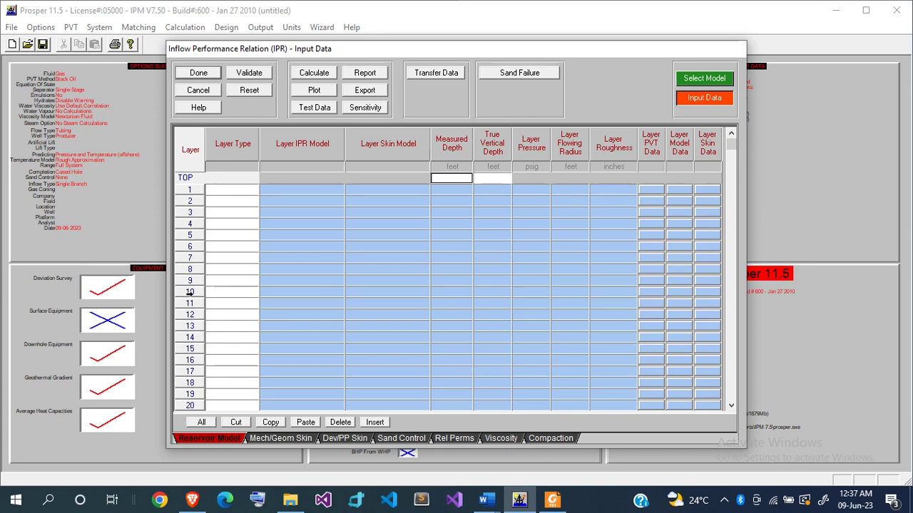
drag(732, 148, 728, 181)
click(240, 193)
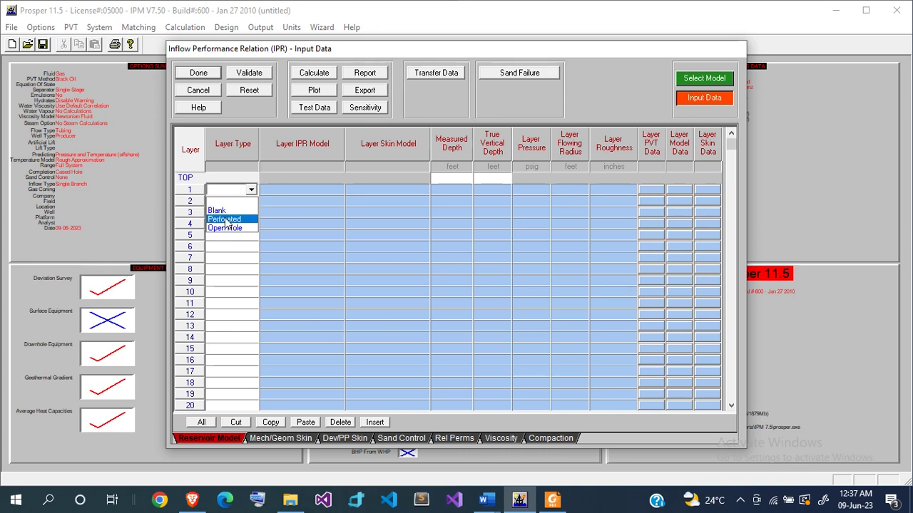
click(224, 219)
click(251, 201)
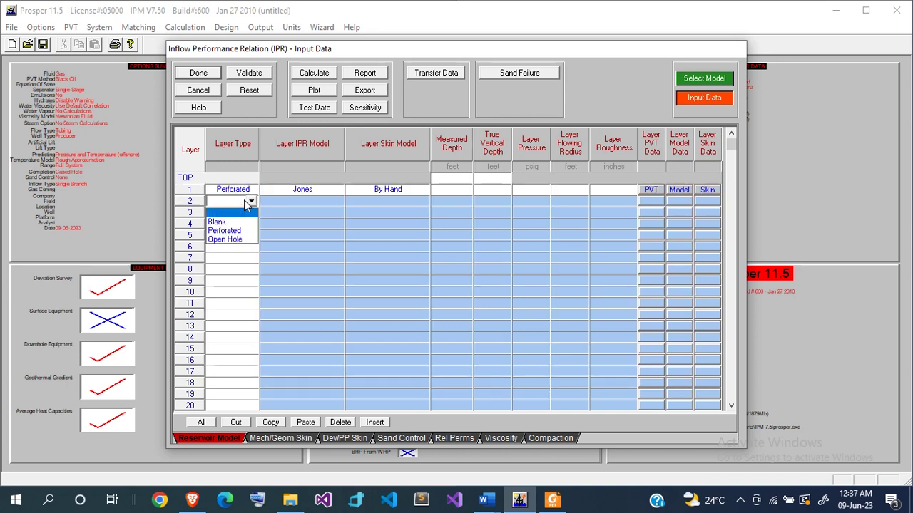
click(231, 224)
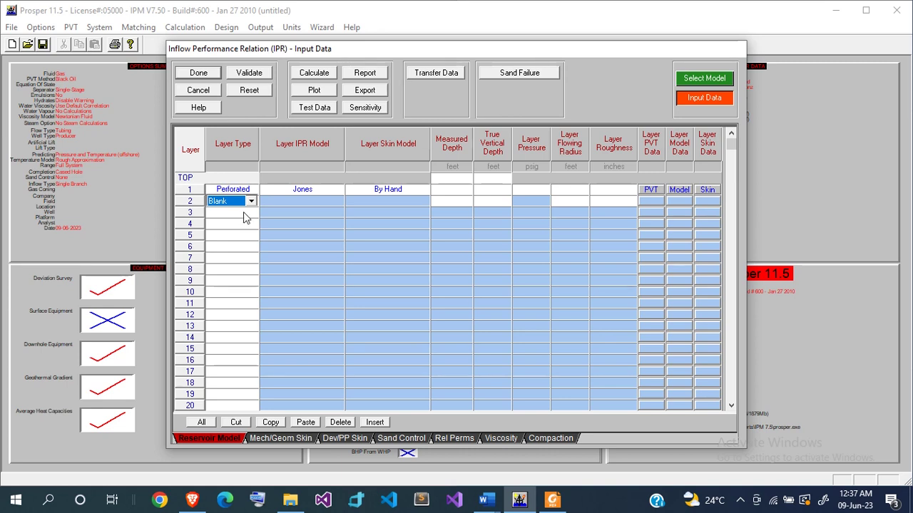
click(245, 215)
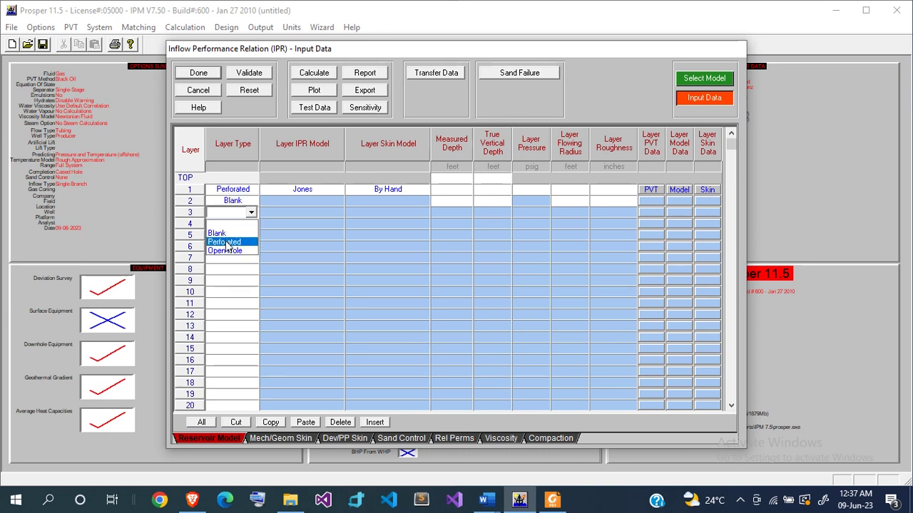
click(226, 242)
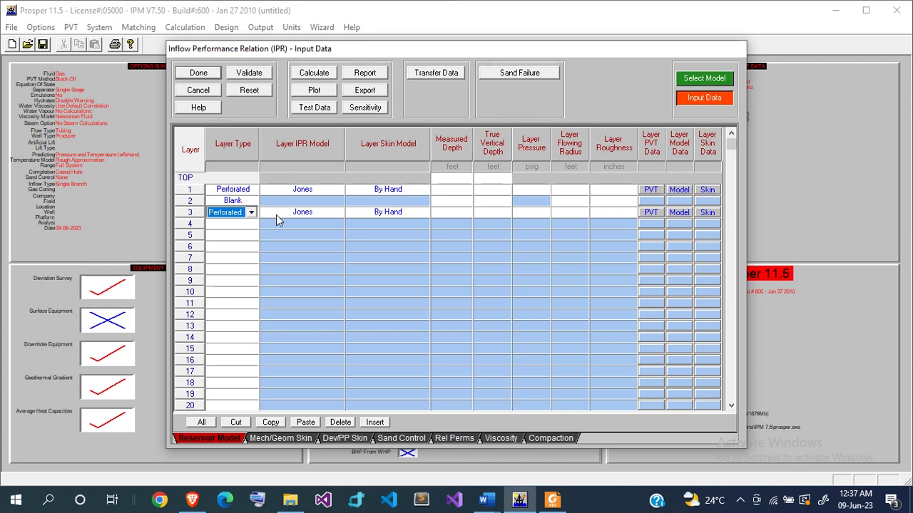
- Change the IPR model of the two perforated layers to Petroleum Experts
click(333, 189)
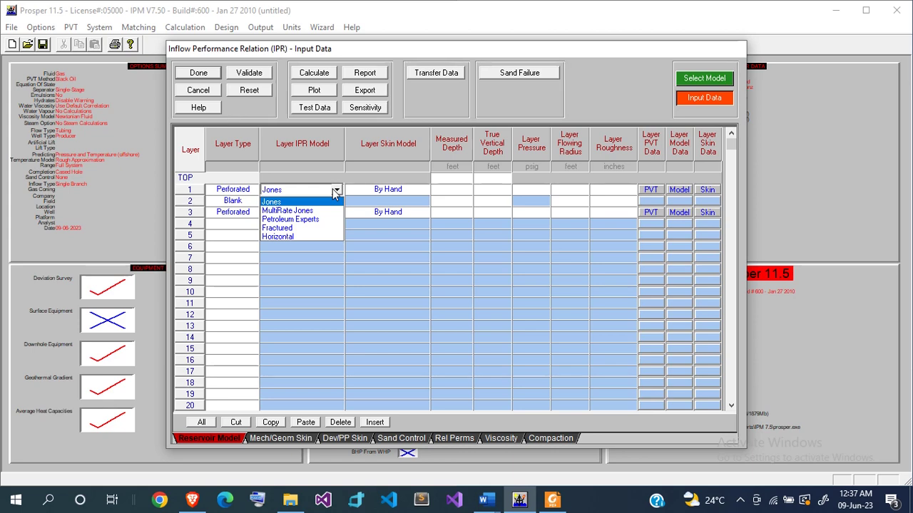
click(314, 220)
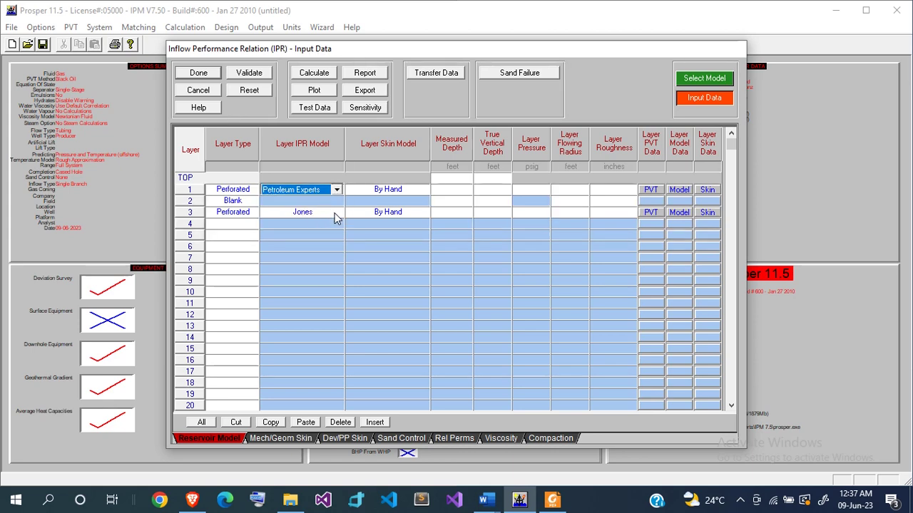
click(335, 217)
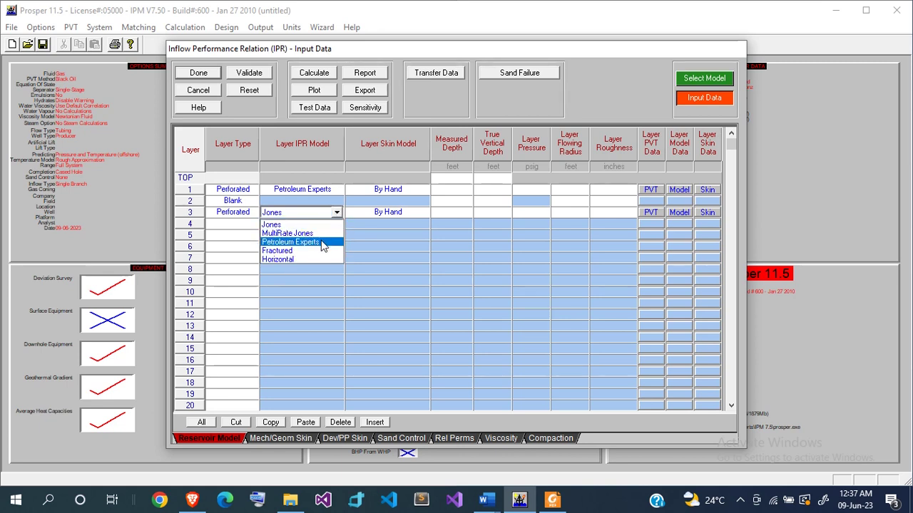
click(322, 244)
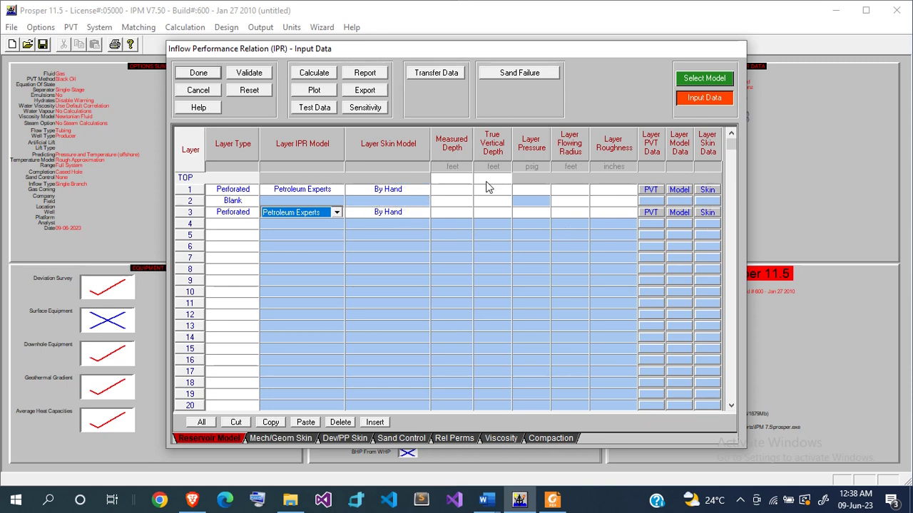
- Set the measured depth and true vertical depth of the TOP row to 10000 ft
click(452, 180)
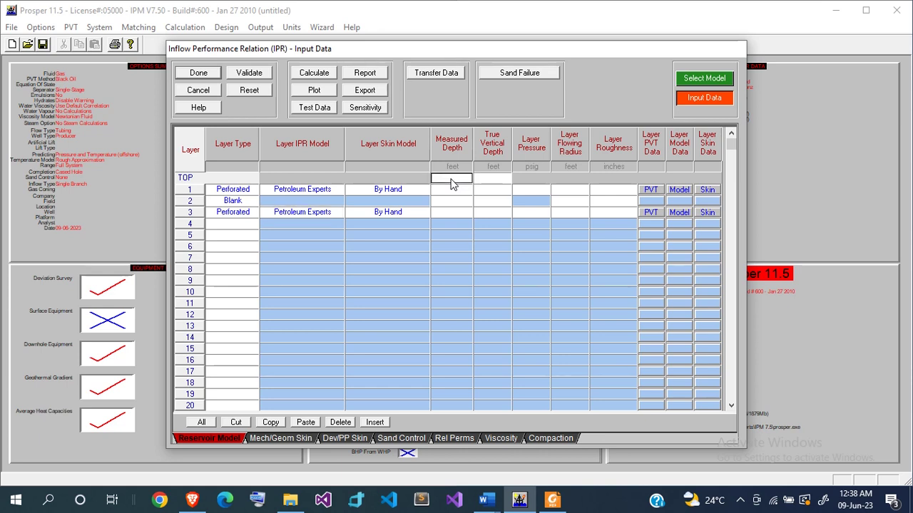
text(10000)
click(487, 181)
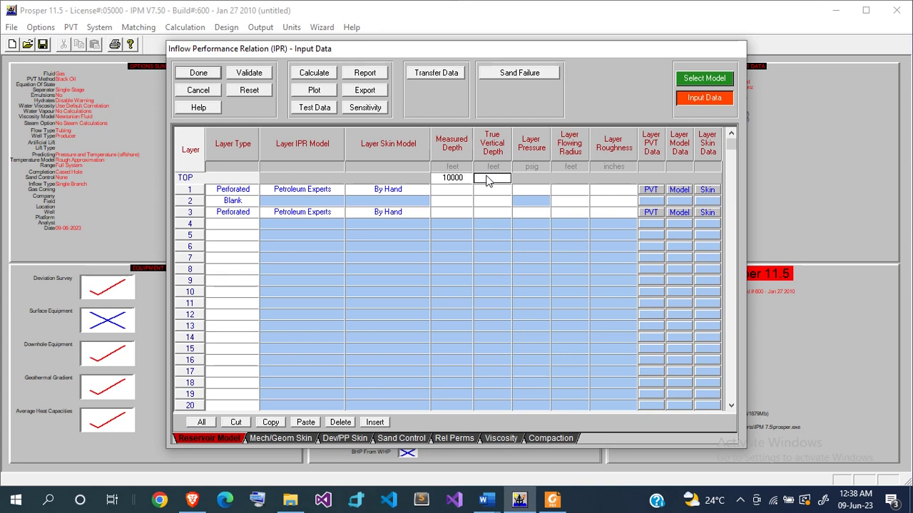
text(10000)
- Set both the measured depth and the true vertical depth of layer 1 to 10050 ft
click(453, 194)
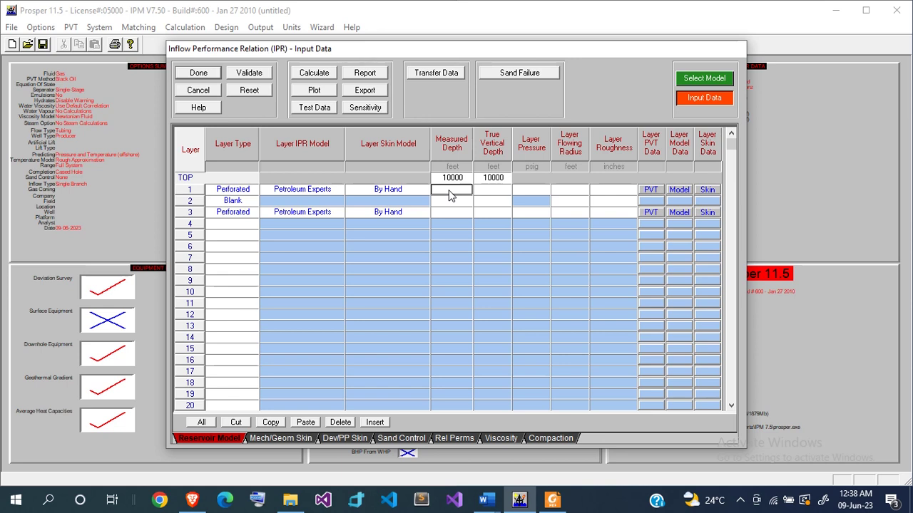
text(1)
text(050)
key(BackSpace)
key(BackSpace)
text(050)
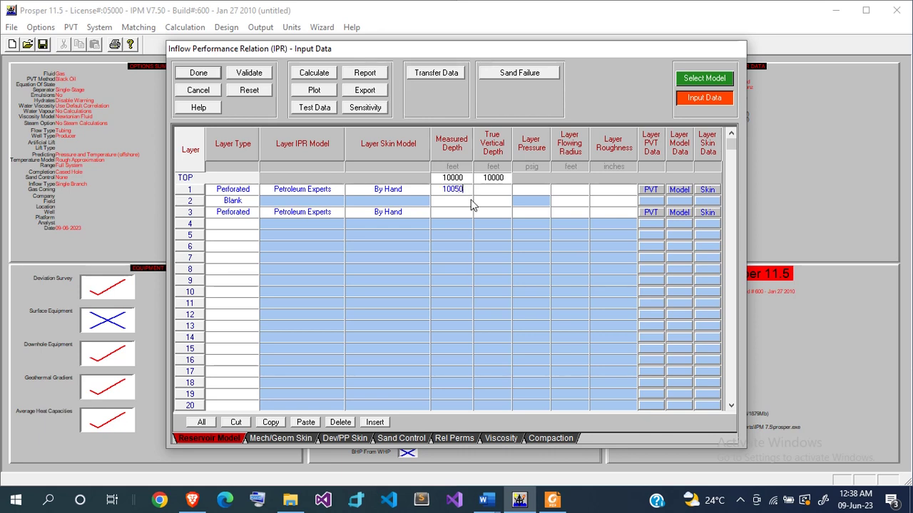
key(Left)
key(Left)
key(Left)
text(10050)
- Enter measured and true vertical depths of 11000 ft for the blank layer 2 and 11030 ft for layer 3
click(448, 206)
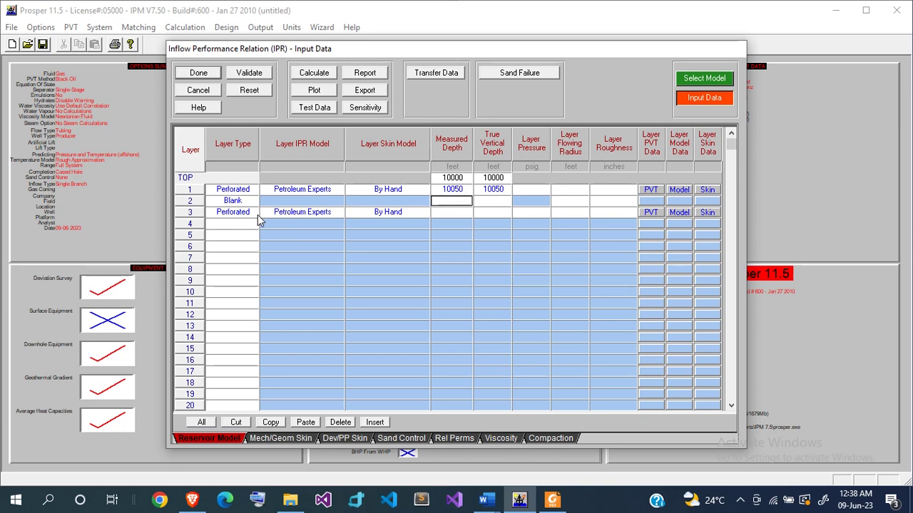
text(10000)
key(Left)
key(Left)
key(Left)
key(BackSpace)
text(1)
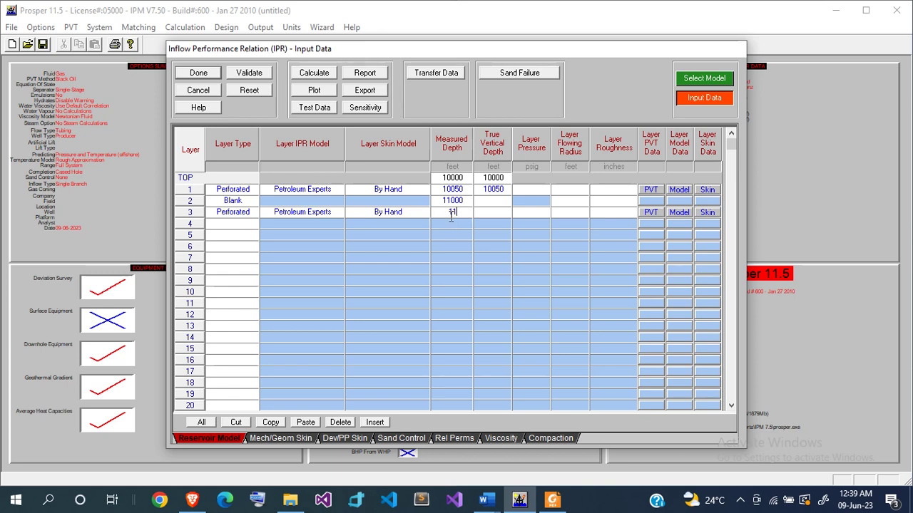
text(930)
text(110)
text(30)
click(500, 203)
text(11000)
click(443, 200)
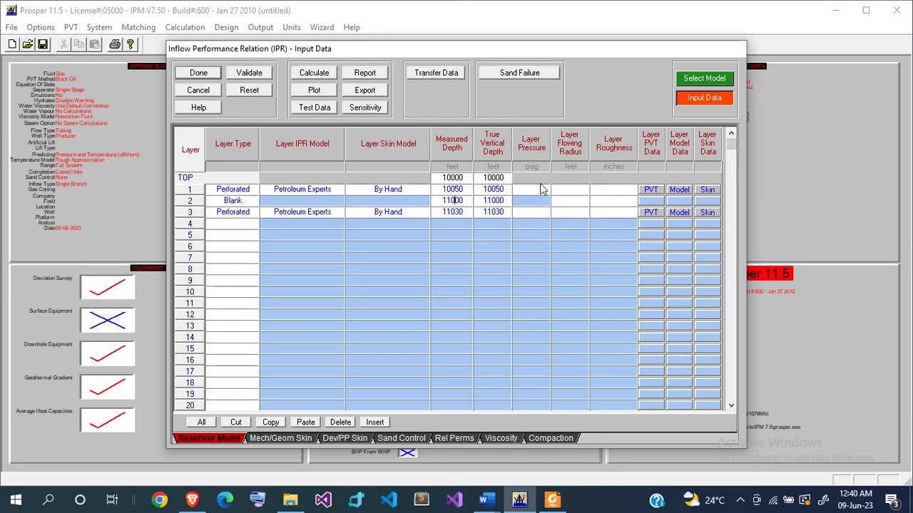
- Give layer 1 a pressure of 3500 psig, flowing radius of 0.254 ft and roughness of 0.001 in, and set layer 3's roughness to 0.001 in
click(540, 190)
text(35000)
key(BackSpace)
click(565, 193)
text(0.254)
click(607, 192)
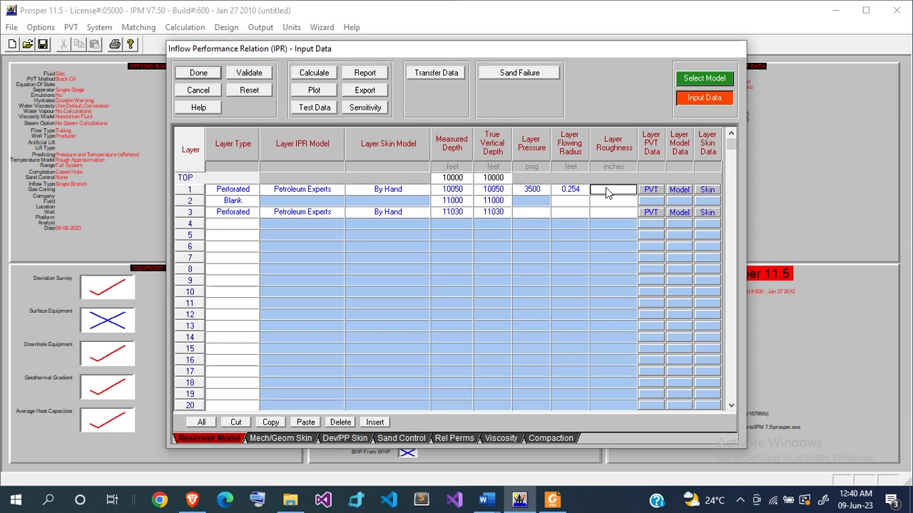
text(0.0010.001)
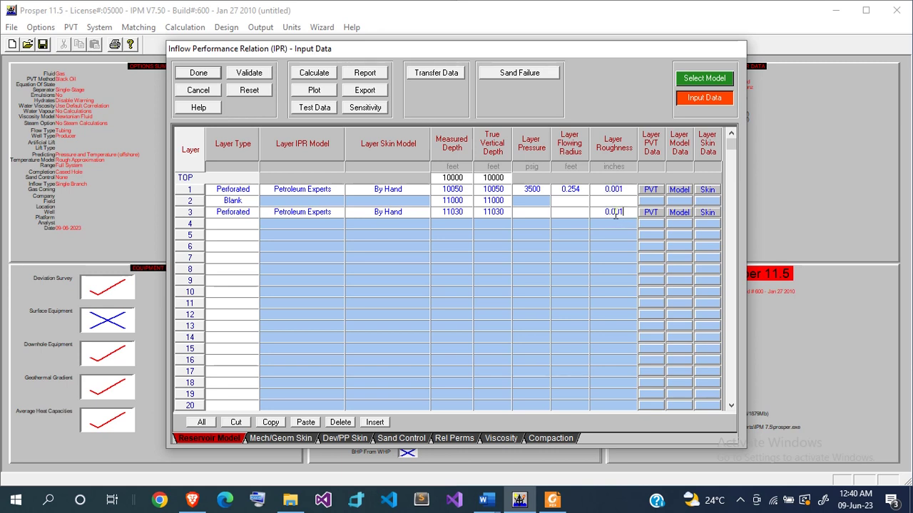
- Set layer 2's flowing radius to 0.254 ft and roughness to 0.001 in, and layer 3's flowing radius to 0.254 ft and pressure to 3600 psig
click(619, 203)
click(572, 204)
text(0.254)
click(612, 204)
text(0.001)
click(572, 211)
text(0.)
text(254)
text(3)
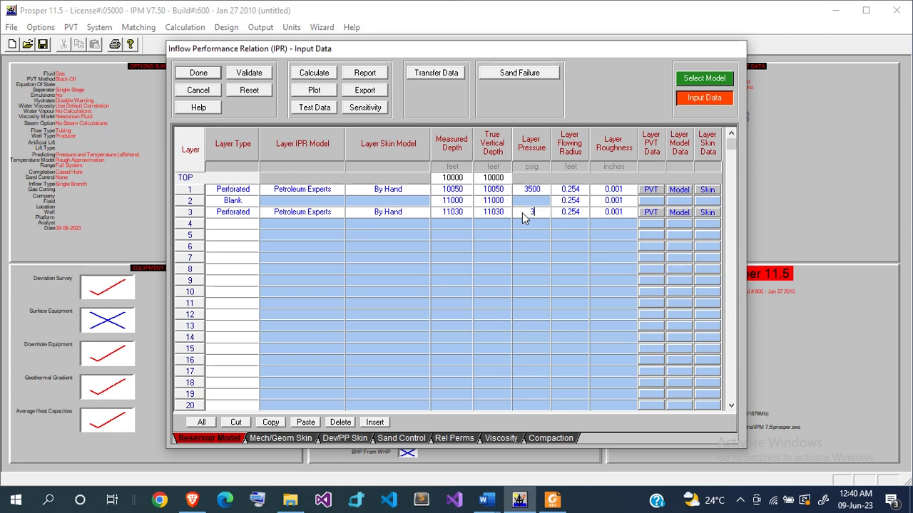
text(600)
- Enter and validate layer 1's PVT data: gas gravity 0.6, condensate gas ratio 3 STB/MMscf and water gas ratio 5 STB/MMscf
click(651, 190)
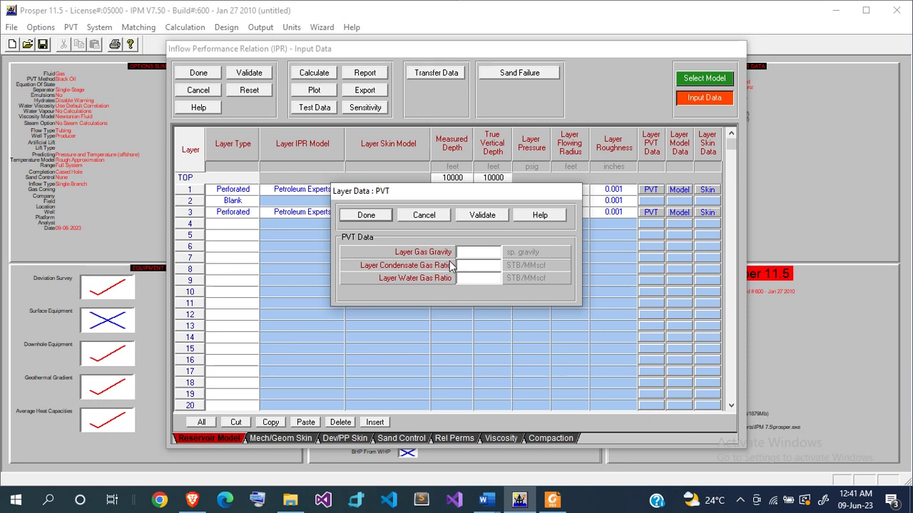
text(0.6)
click(470, 267)
text(3)
click(475, 278)
text(5)
click(476, 218)
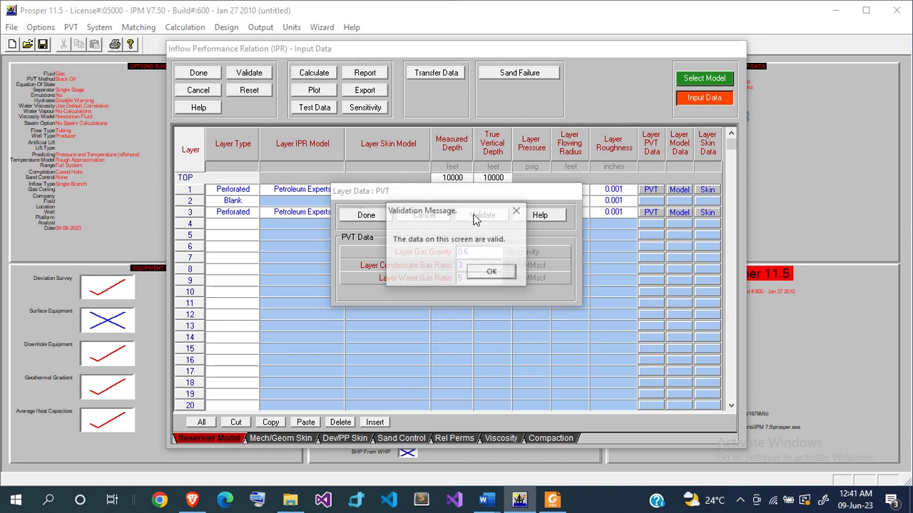
key(Return)
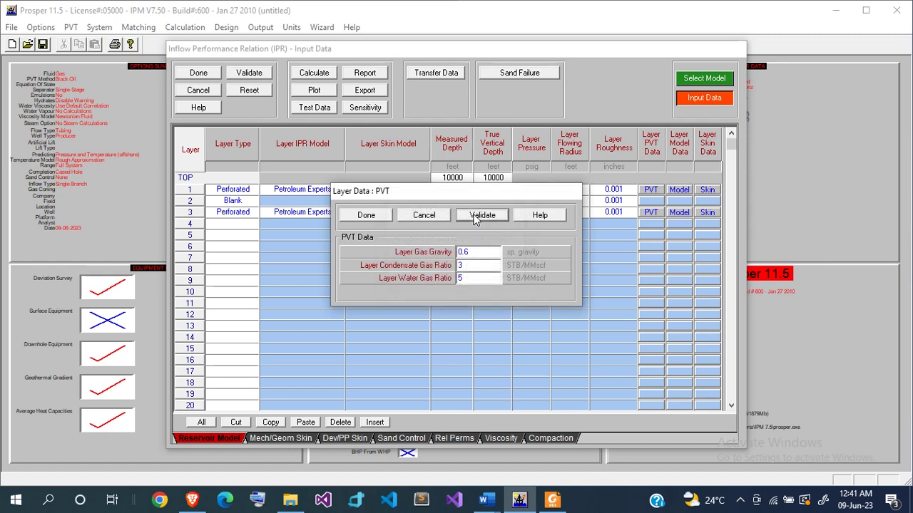
click(372, 212)
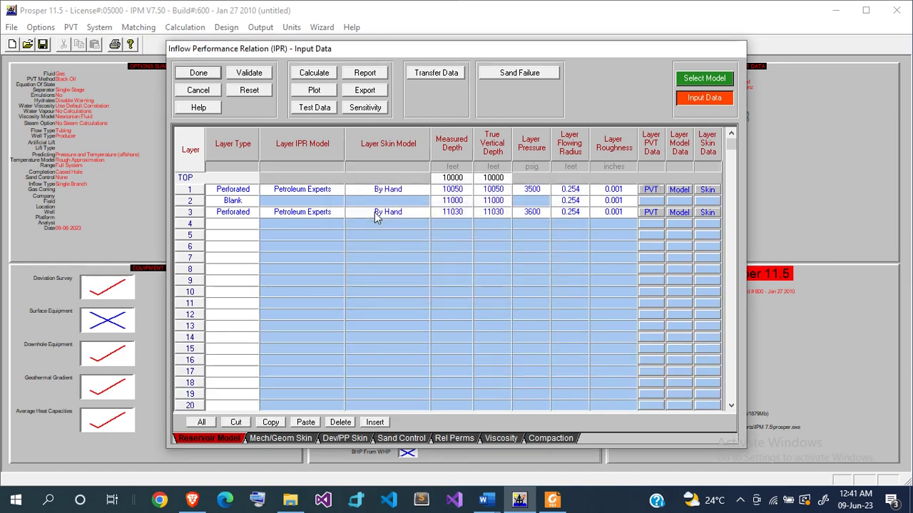
- Set layer 1's permeability to 15 md, then consult the upper layer's reservoir data in Table 2 of the multilayer IPR PDF in Foxit
click(680, 190)
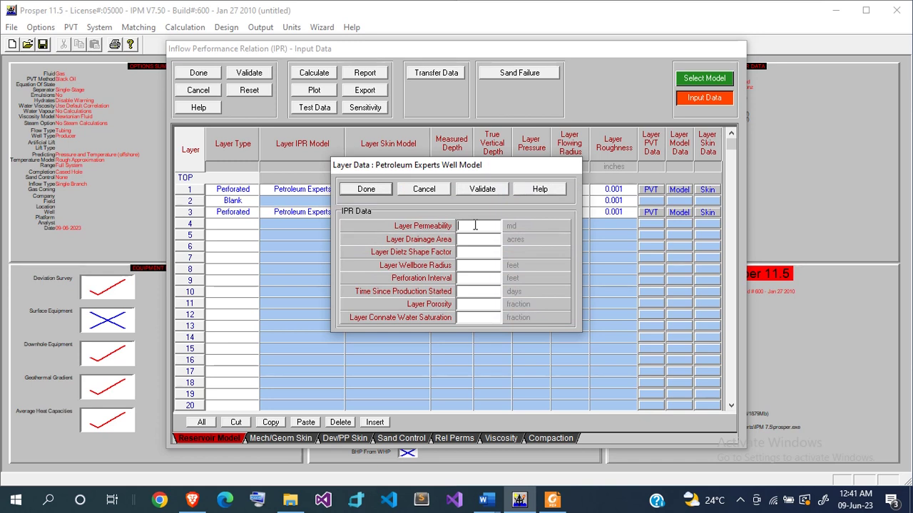
text(15)
click(553, 499)
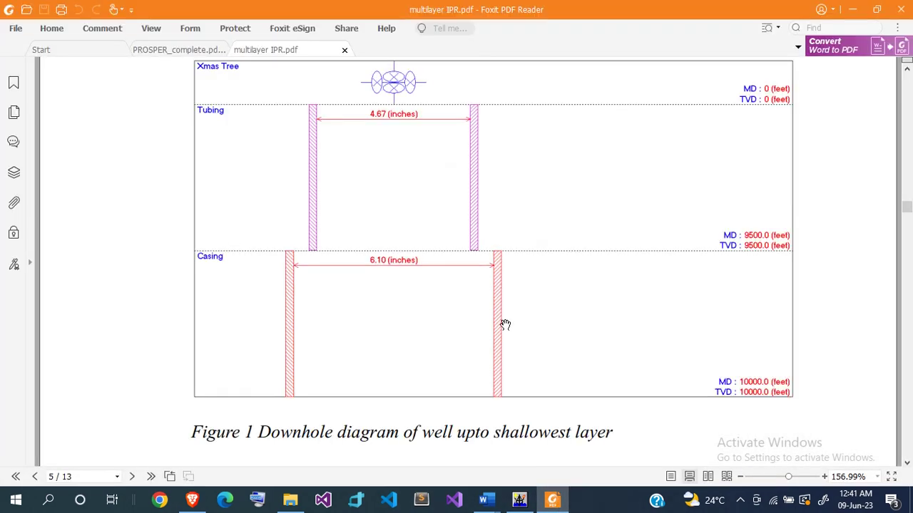
scroll(505, 325, up, 15)
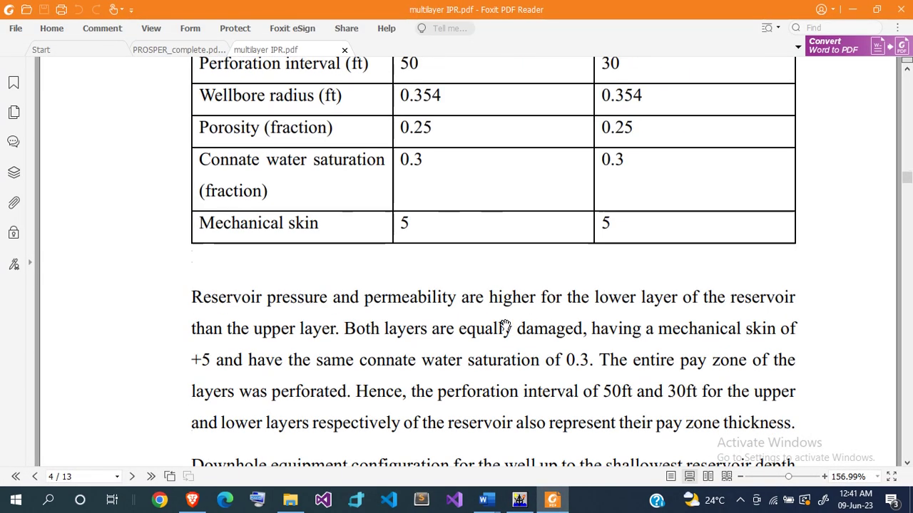
scroll(505, 324, up, 6)
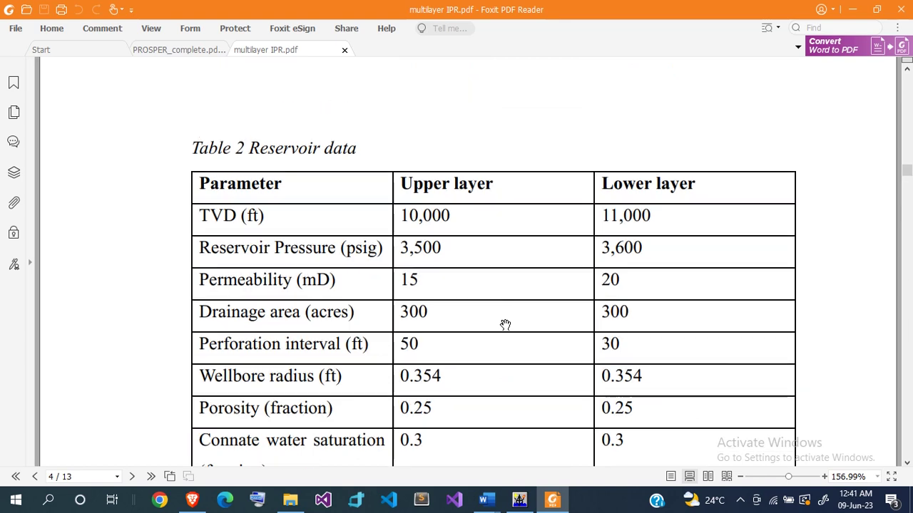
scroll(505, 324, up, 4)
scroll(504, 324, down, 5)
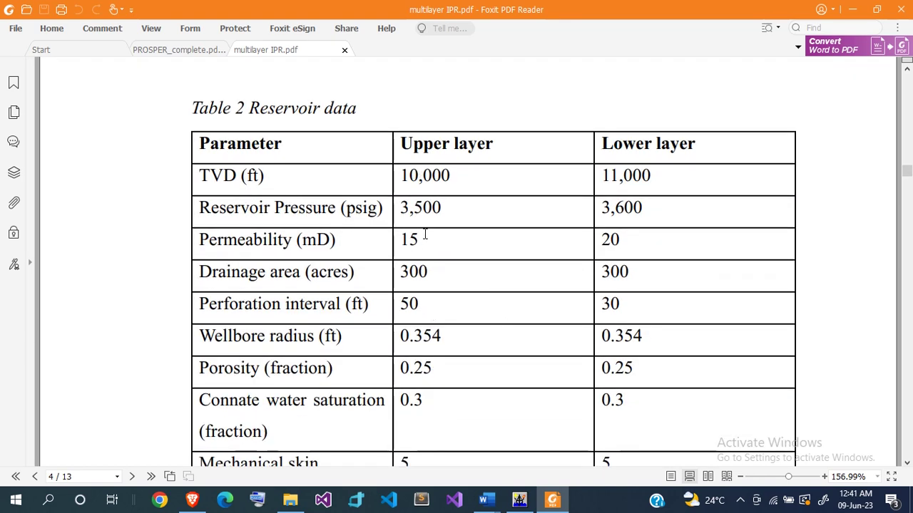
drag(450, 206, 411, 208)
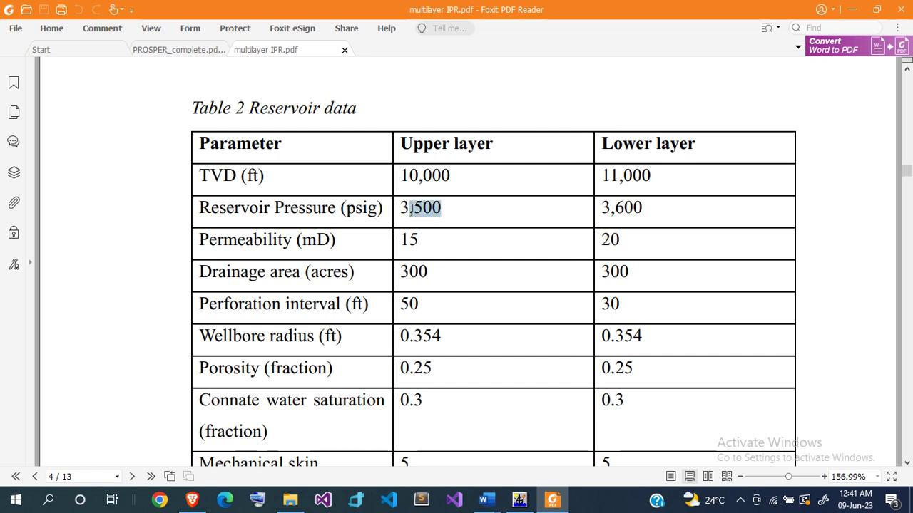
click(540, 214)
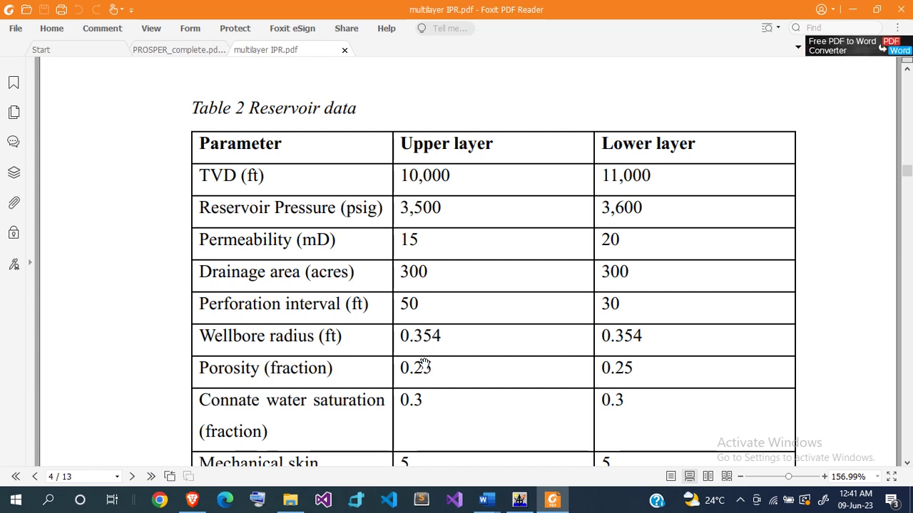
click(849, 8)
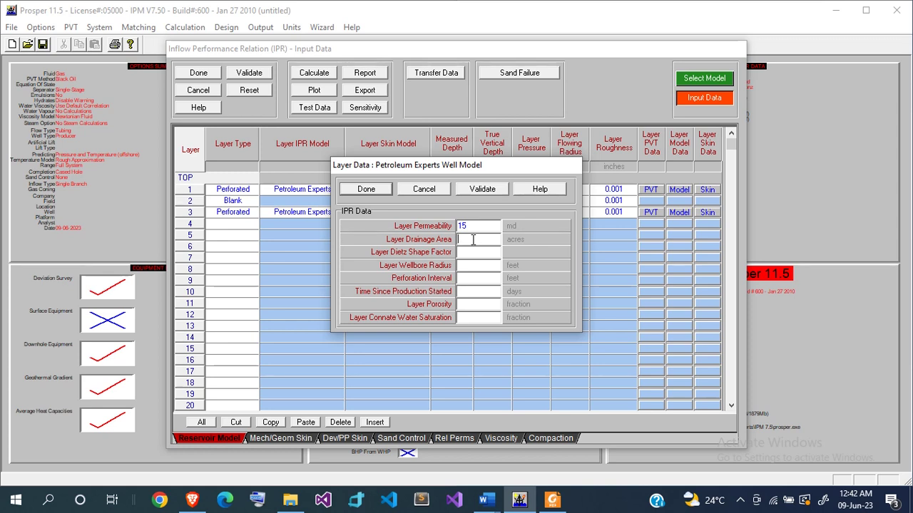
- In PROSPER, give layer 1 a drainage area of 300 acres, Dietz shape factor of 31.6, wellbore radius of 0.354 ft and perforation interval of 50 ft
text(300)
click(473, 253)
text(31.6)
click(487, 266)
text(0.354)
click(468, 278)
text(50)
- Complete layer 1's model data with 100 days since production started, porosity 0.25 and connate water saturation 0.3
click(478, 295)
text(100)
click(469, 306)
text(0.28)
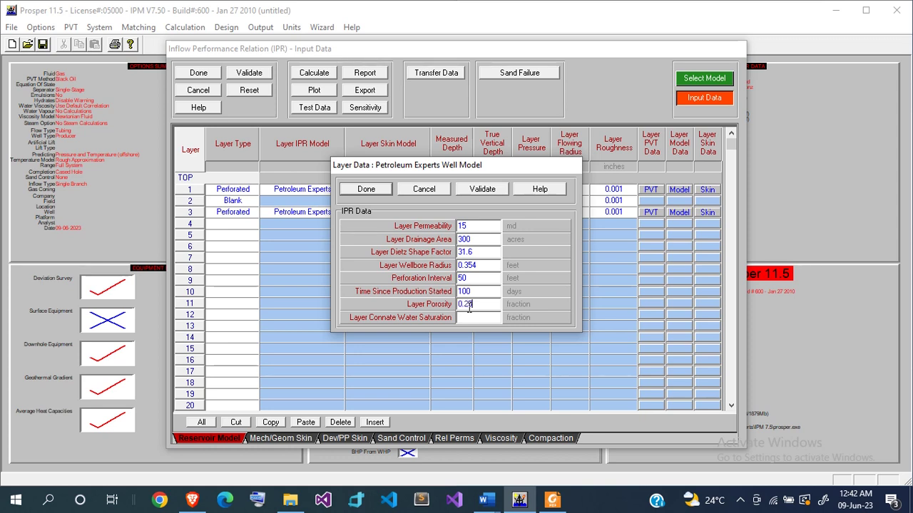
key(BackSpace)
text(5)
click(474, 318)
text(0.3)
click(366, 188)
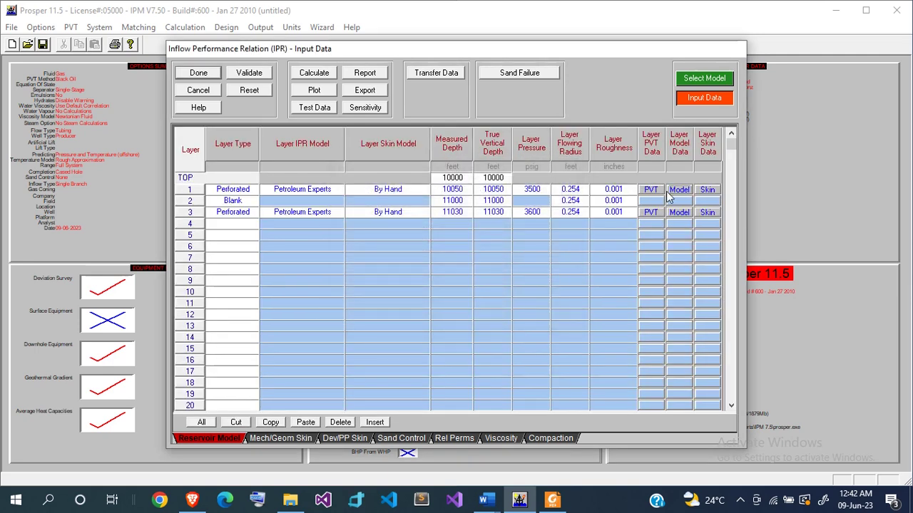
- Set layer 1's skin to 5 with a calculated non-Darcy flow factor, validate it and recheck the entry
click(707, 189)
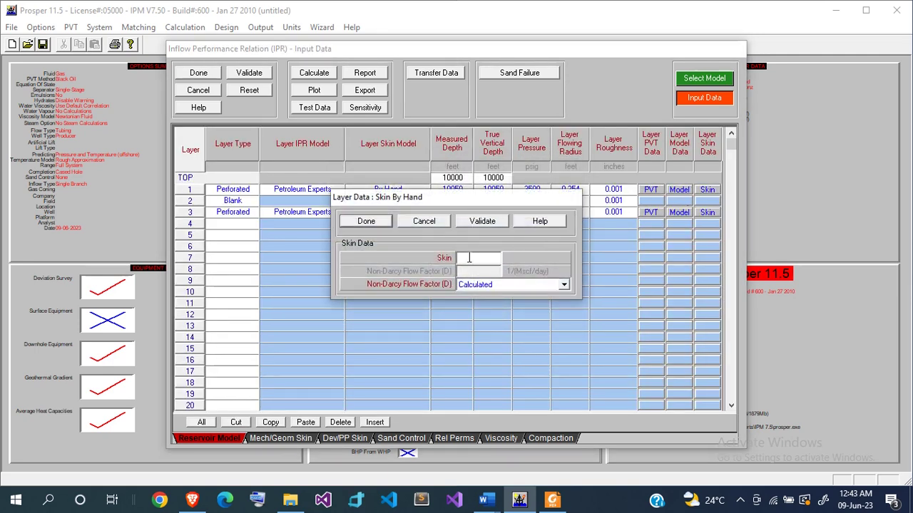
click(472, 258)
text(5)
click(480, 271)
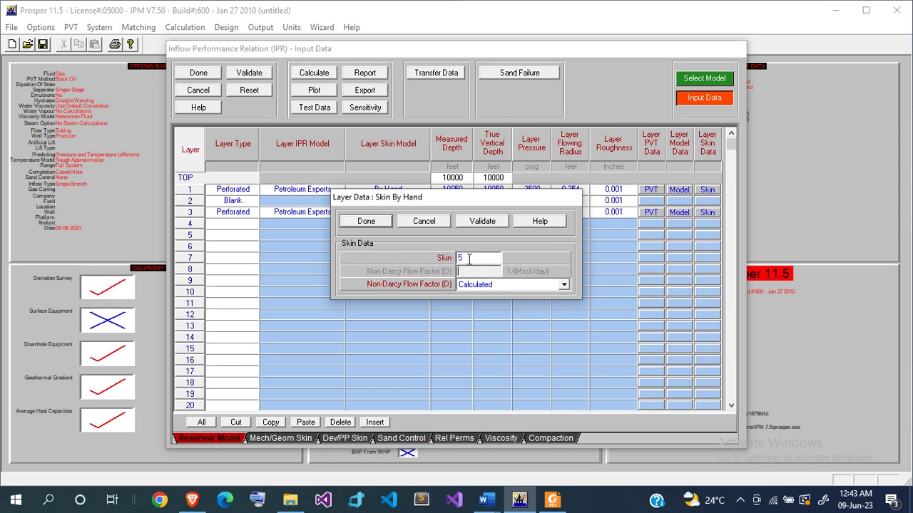
click(491, 222)
key(Return)
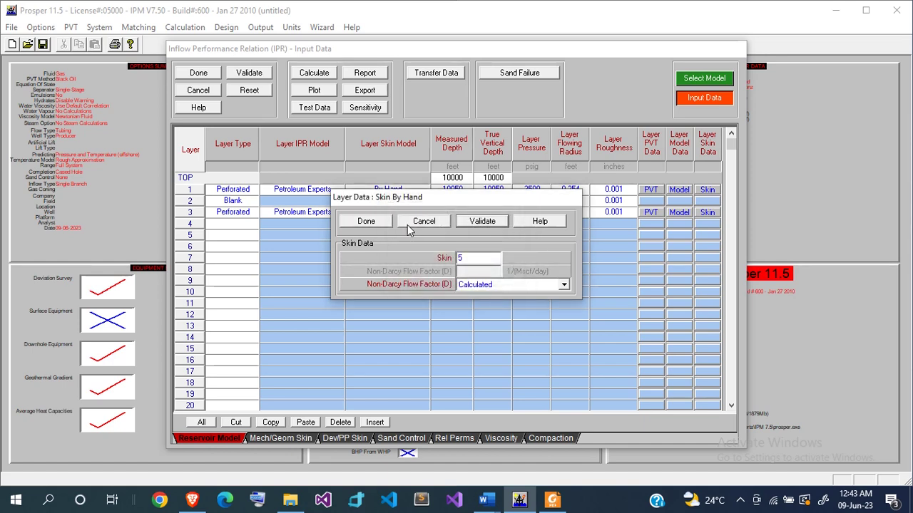
click(370, 219)
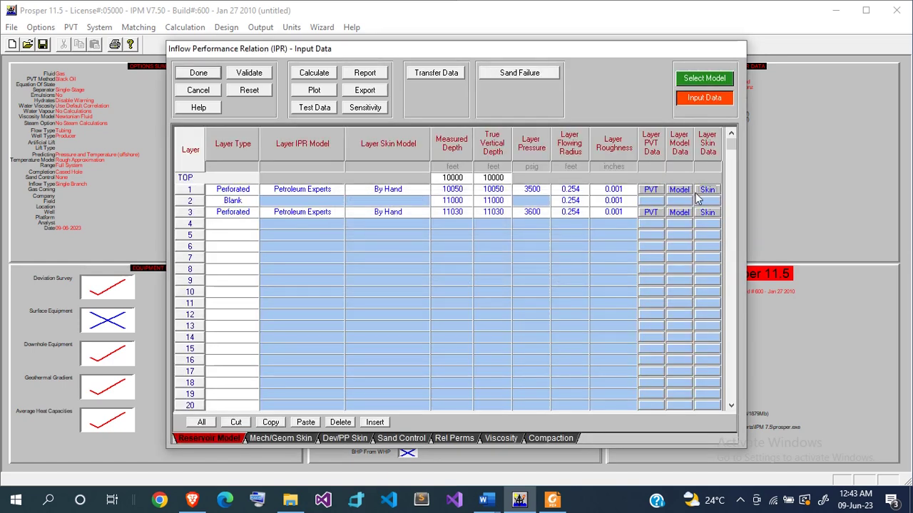
click(706, 190)
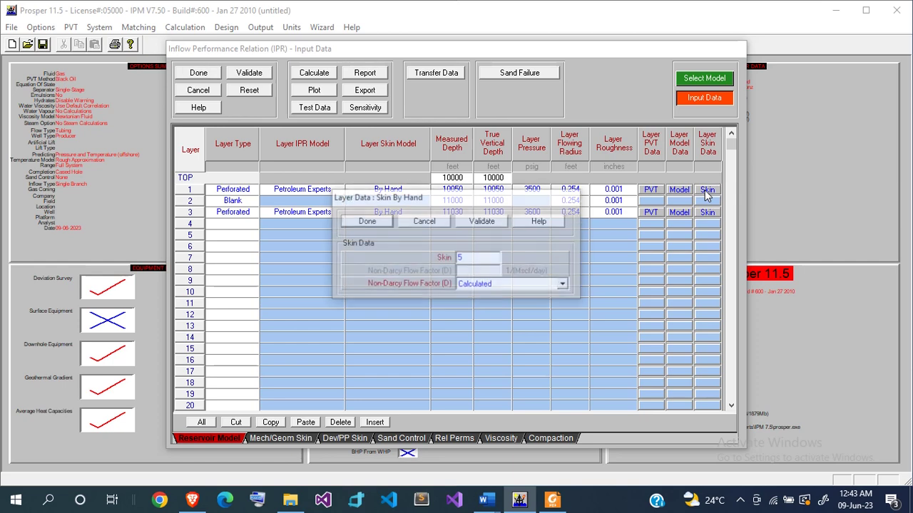
click(362, 222)
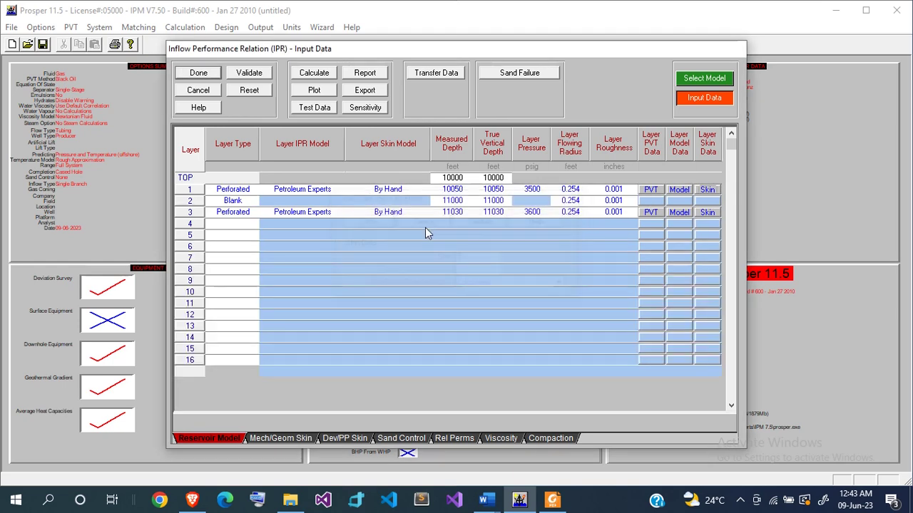
- Enter layer 3's PVT data: gas gravity 0.7, condensate gas ratio 10 STB/MMscf and water gas ratio 10 STB/MMscf
click(648, 213)
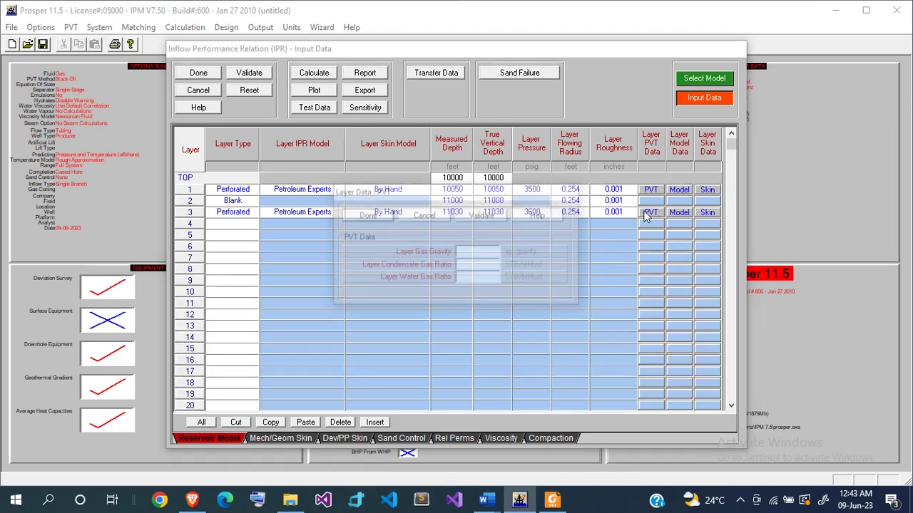
click(491, 251)
text(0.7)
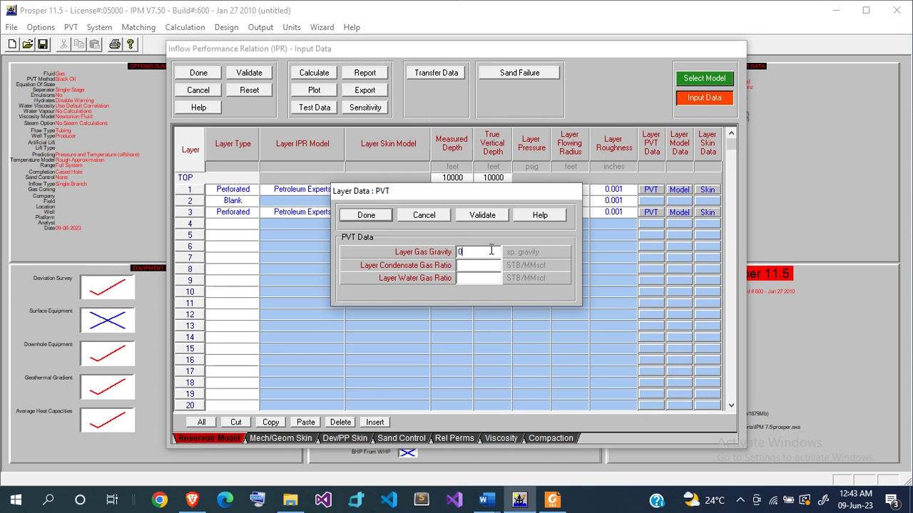
click(489, 265)
text(1010)
click(368, 215)
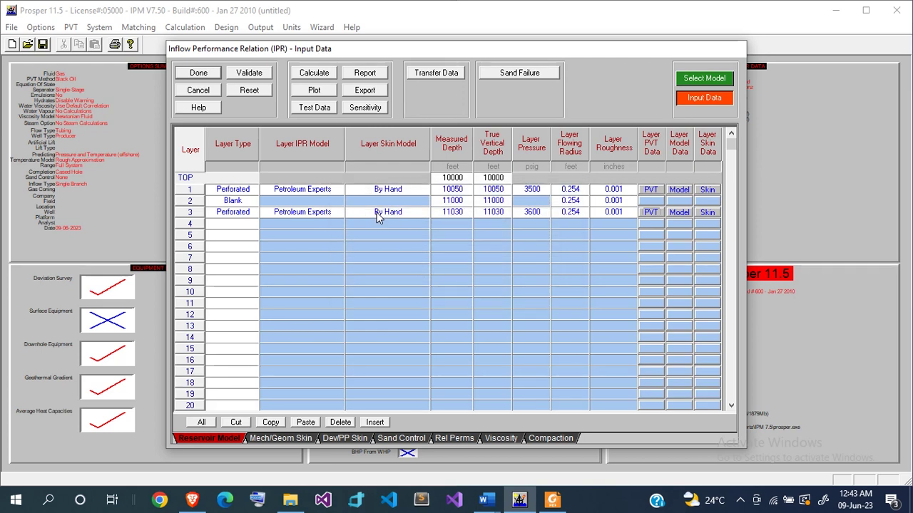
- Give layer 3 a permeability of 20 md, drainage area of 300 acres and Dietz shape factor of 31.6
click(679, 213)
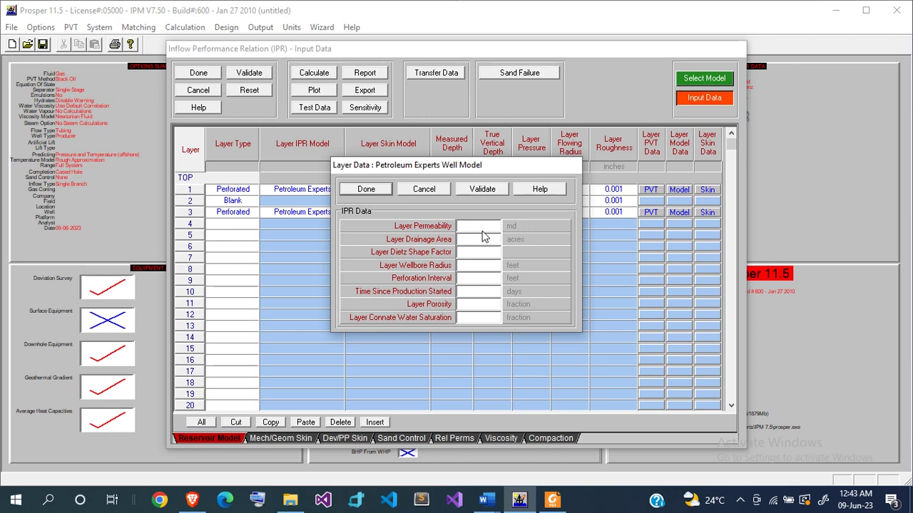
click(483, 228)
text(20)
text(300)
click(479, 255)
text(31)
text(.6)
- Complete layer 3's model data with wellbore radius 0.254 ft, perforation interval 30 ft, 100 days, porosity 0.25 and water saturation 0.3, and set its skin to 5
text(0.254)
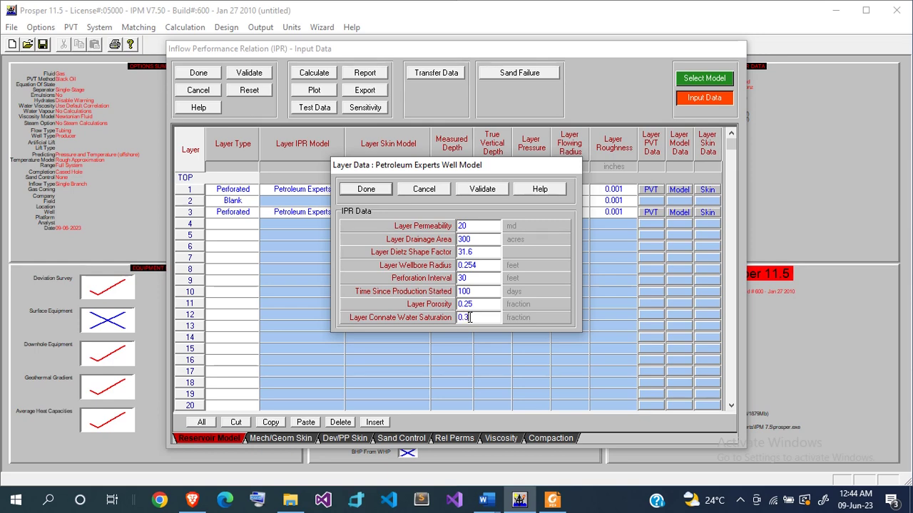
click(366, 190)
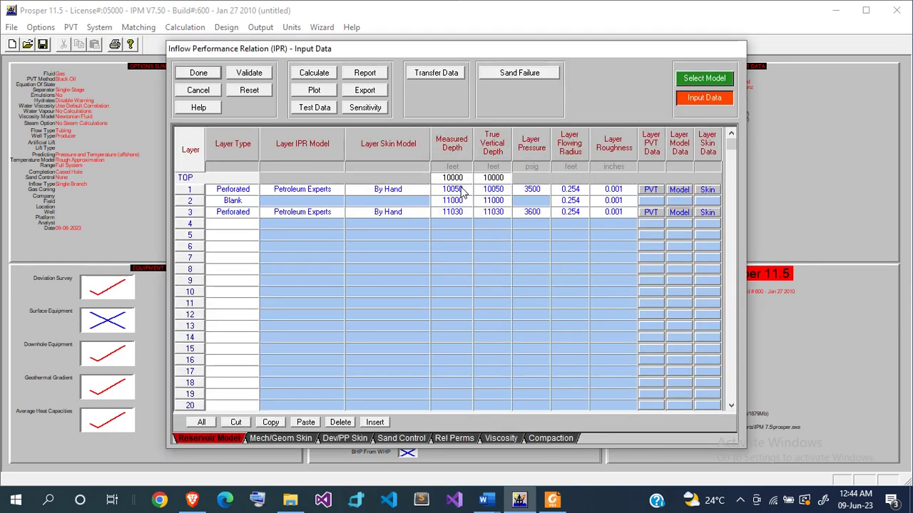
click(708, 213)
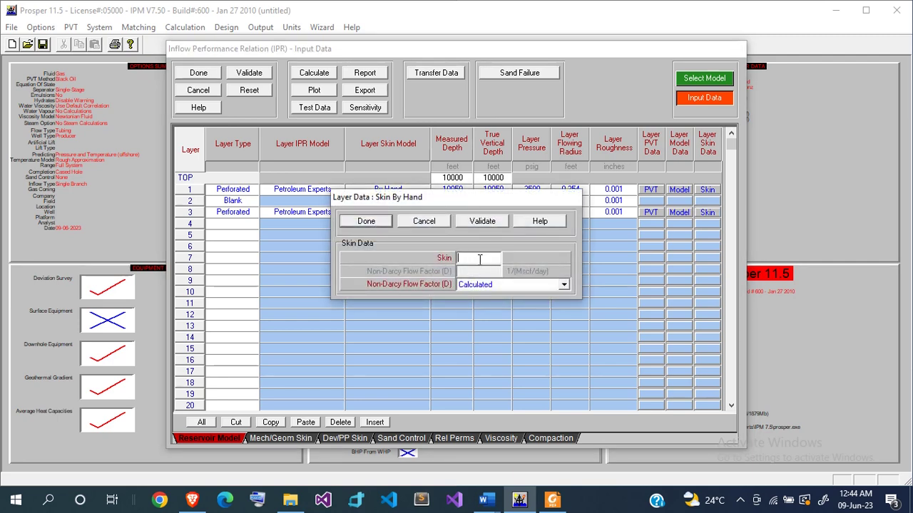
click(379, 225)
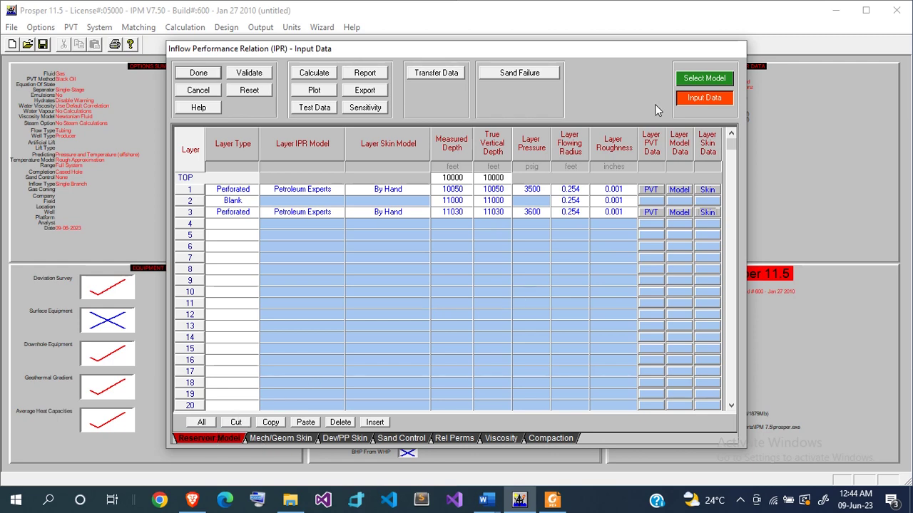
- Review the MultiLayer - dP Loss In WellBore model selection, then calculate the inflow performance and enlarge its plot
click(701, 80)
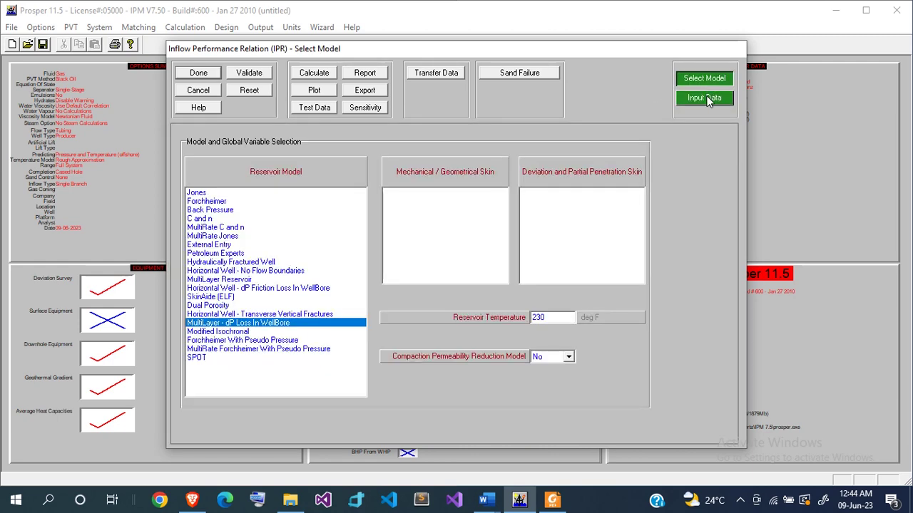
click(708, 100)
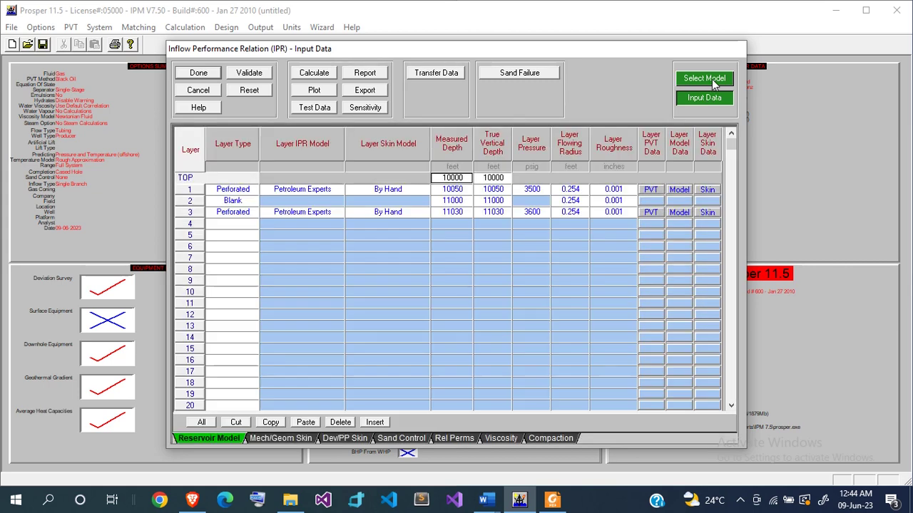
click(712, 79)
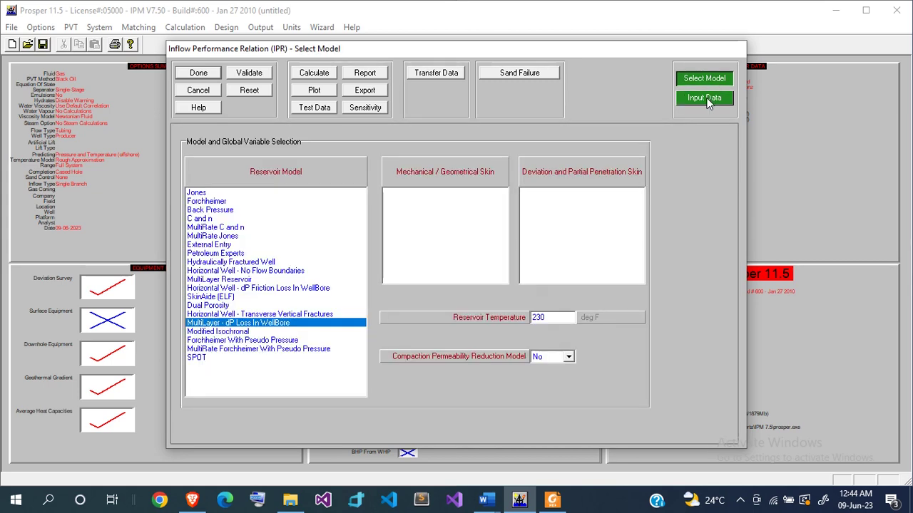
click(708, 102)
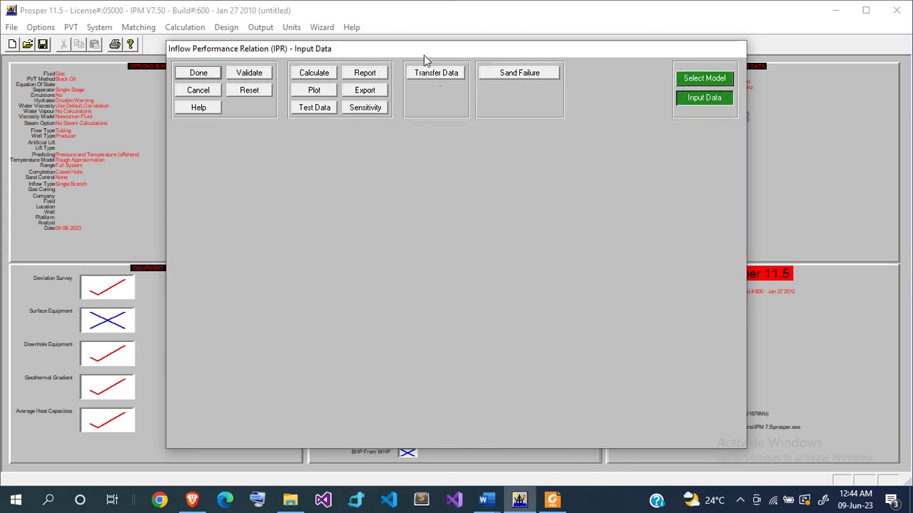
click(314, 74)
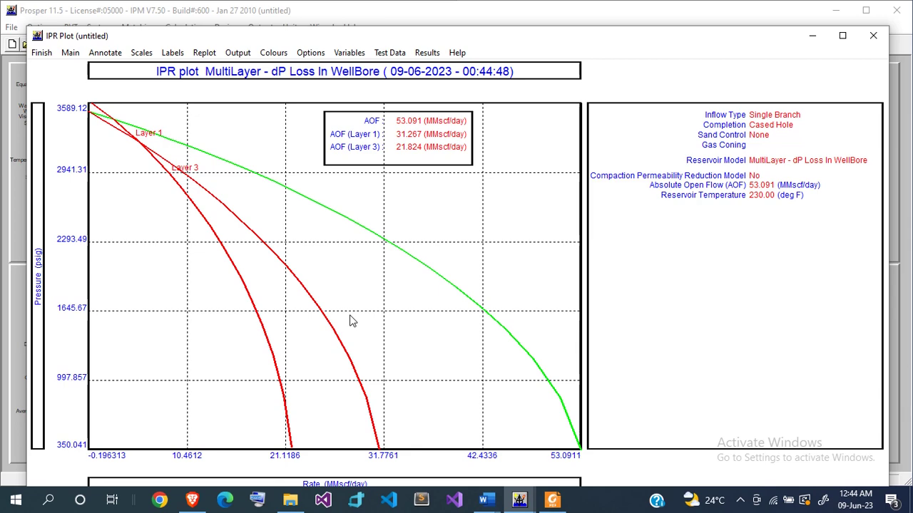
click(843, 37)
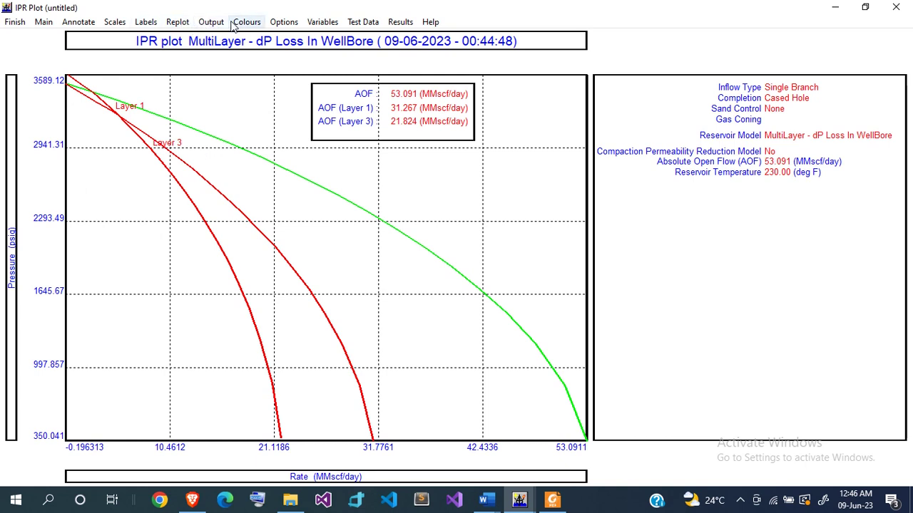
- Check which variables are selected for the IPR plot without changing them, and close the plot
click(320, 22)
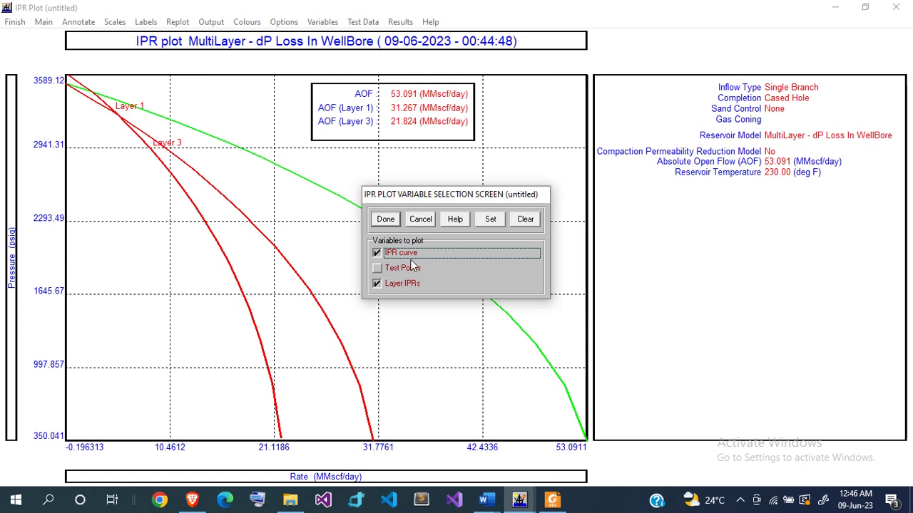
click(419, 219)
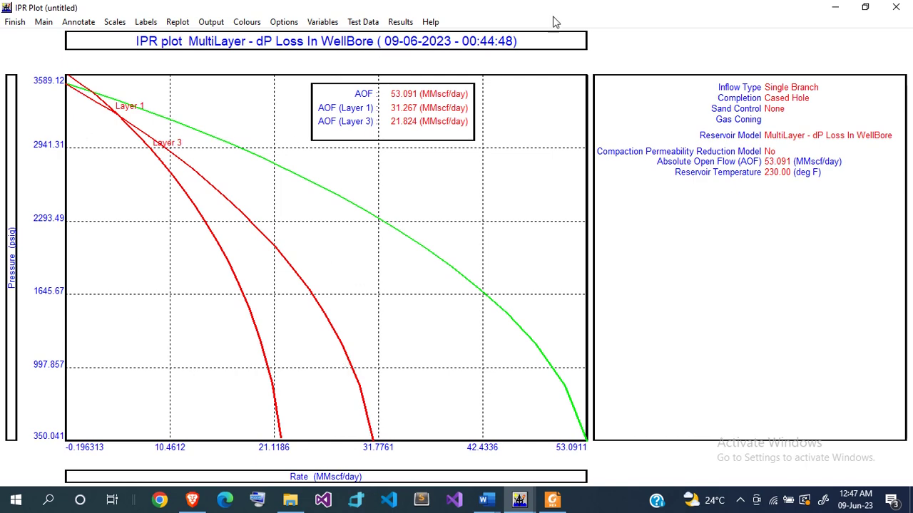
click(885, 7)
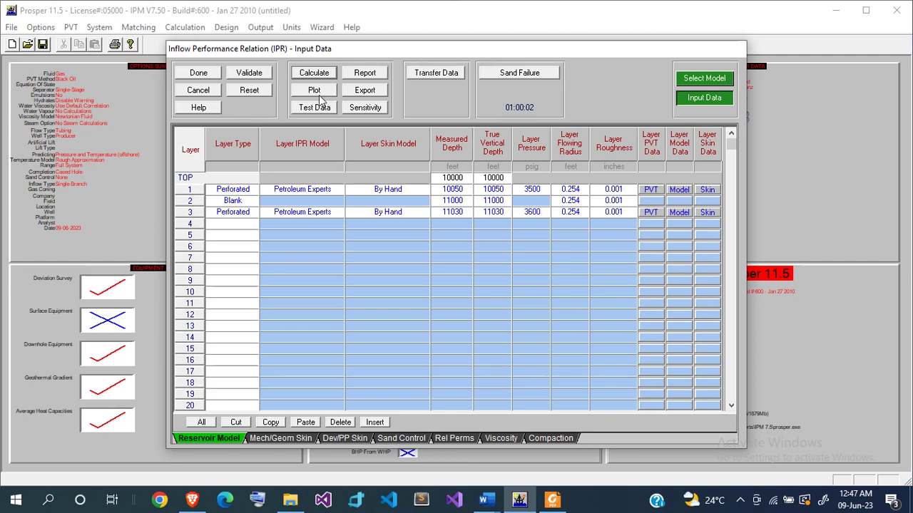
- Set up an export of the input data and calculation results, compare the clipboard, file and printer destinations, and cancel at the printer selection
click(365, 93)
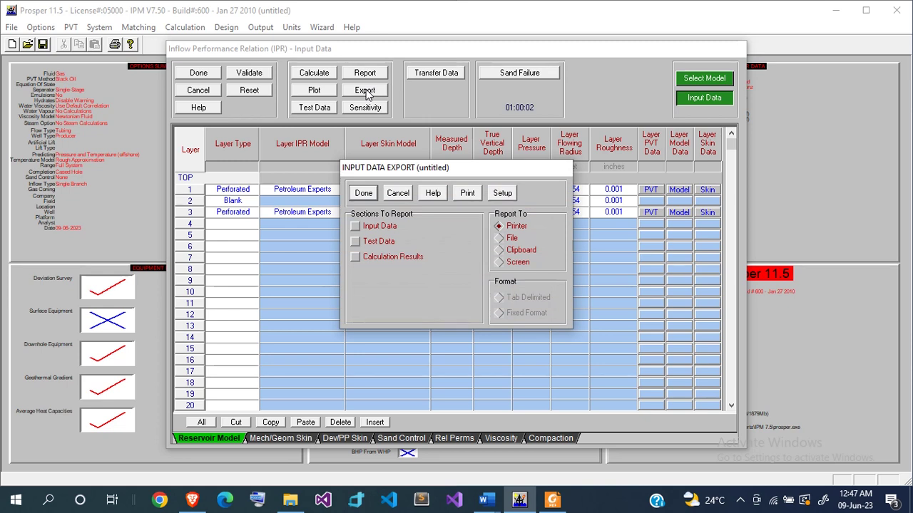
click(355, 228)
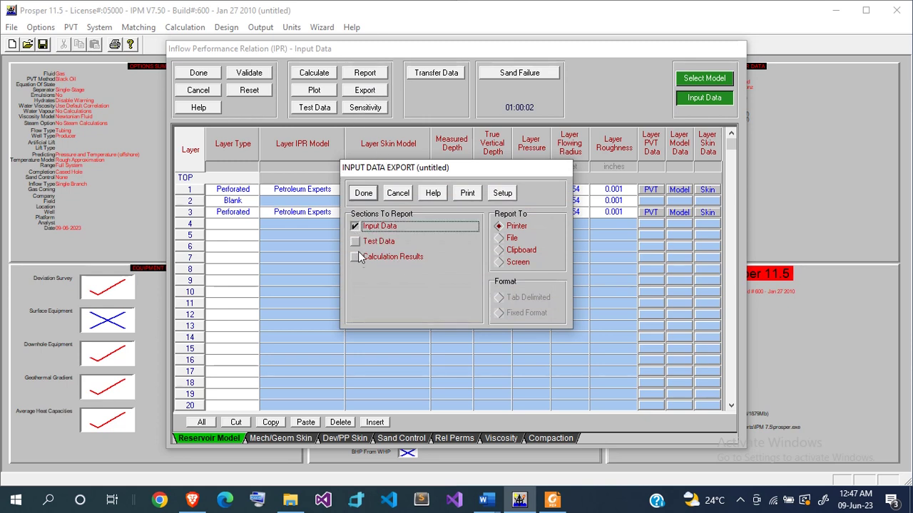
click(355, 258)
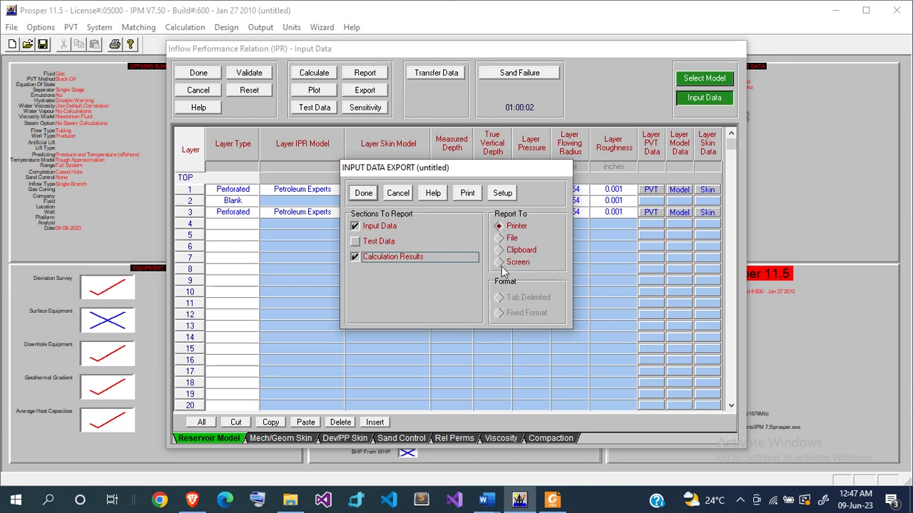
click(500, 251)
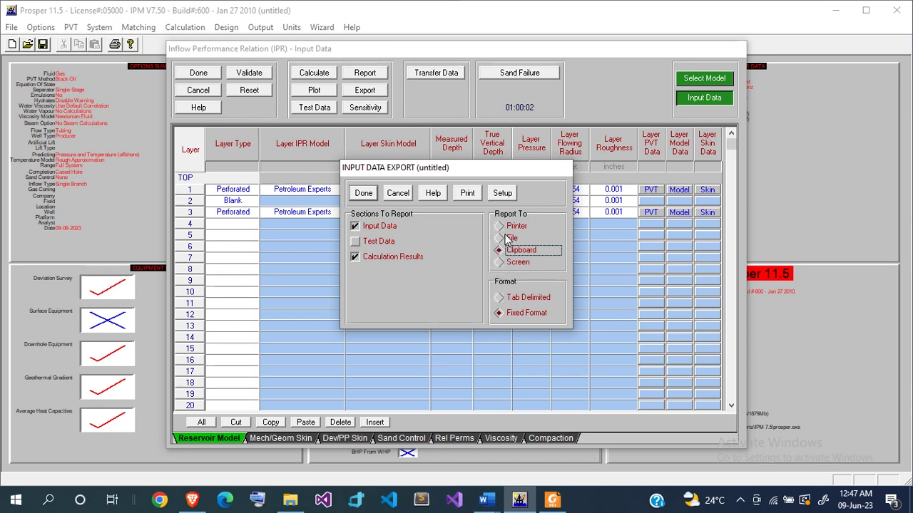
click(501, 240)
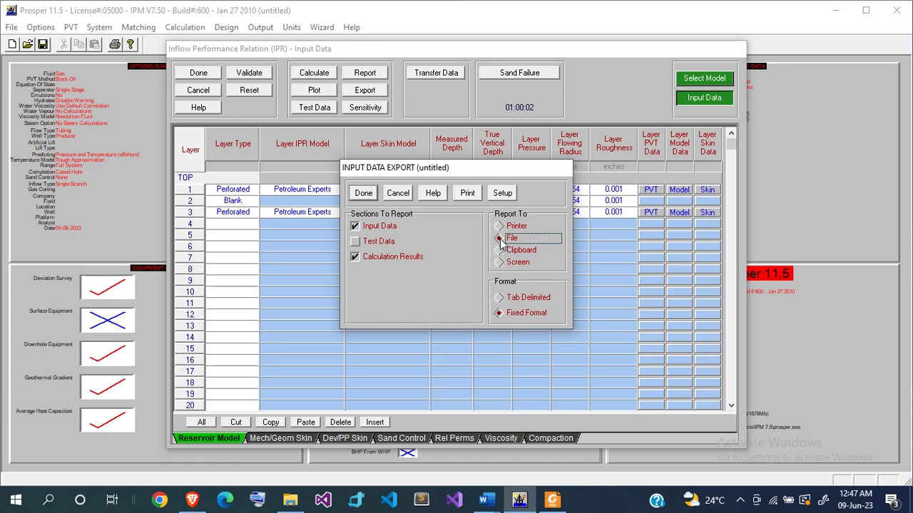
click(499, 226)
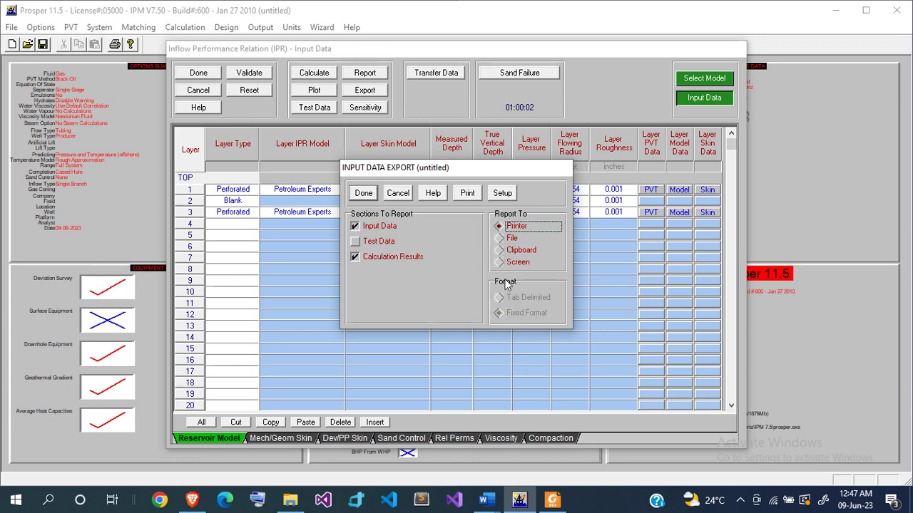
click(470, 196)
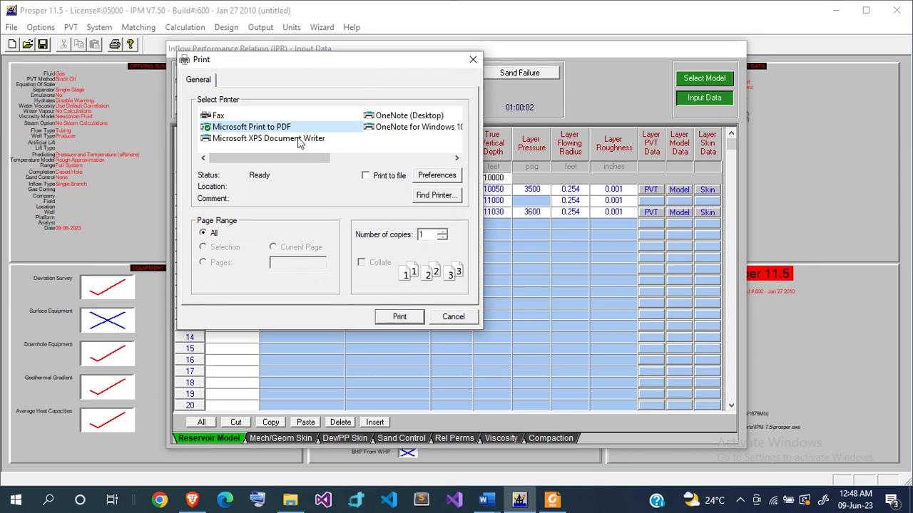
click(454, 316)
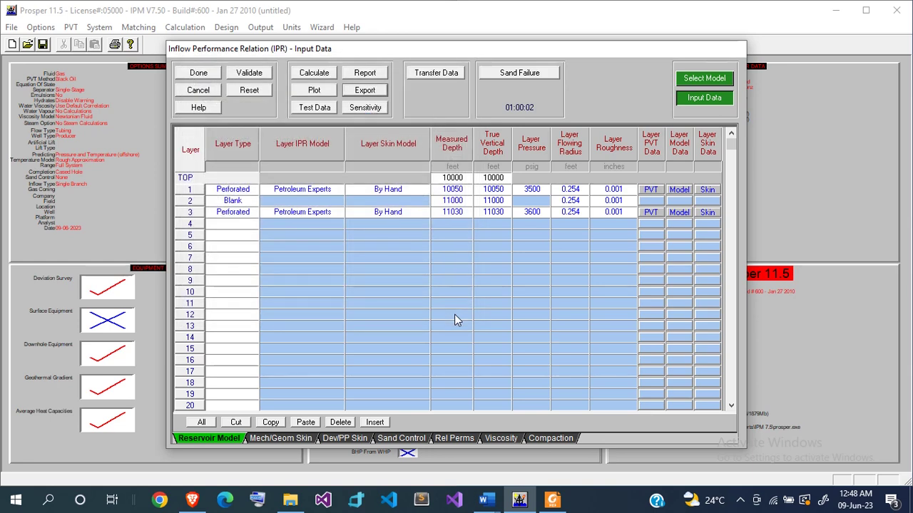
- Accept the IPR input data, and examine the multilayer IPR PDF in Foxit PDF Reader from the reservoir data through the IPR vs VLP results
click(200, 73)
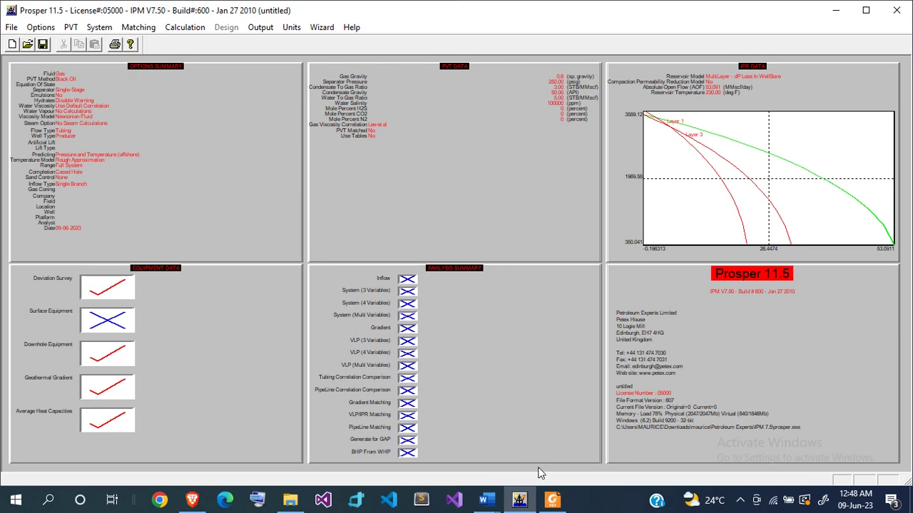
click(554, 501)
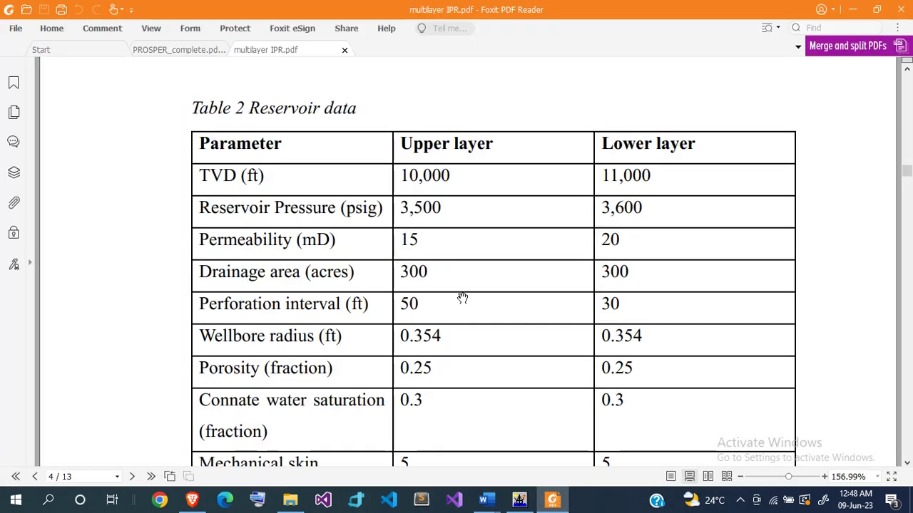
scroll(460, 299, down, 3)
scroll(462, 299, down, 3)
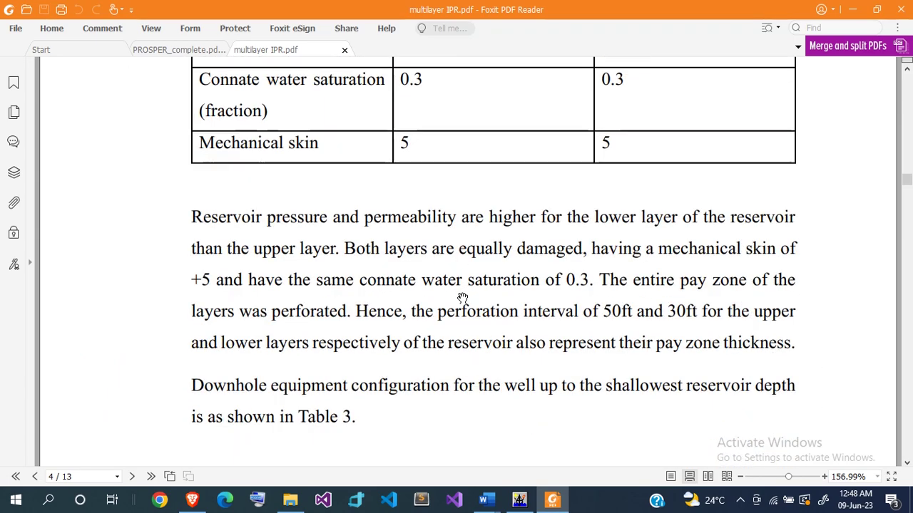
scroll(462, 298, down, 10)
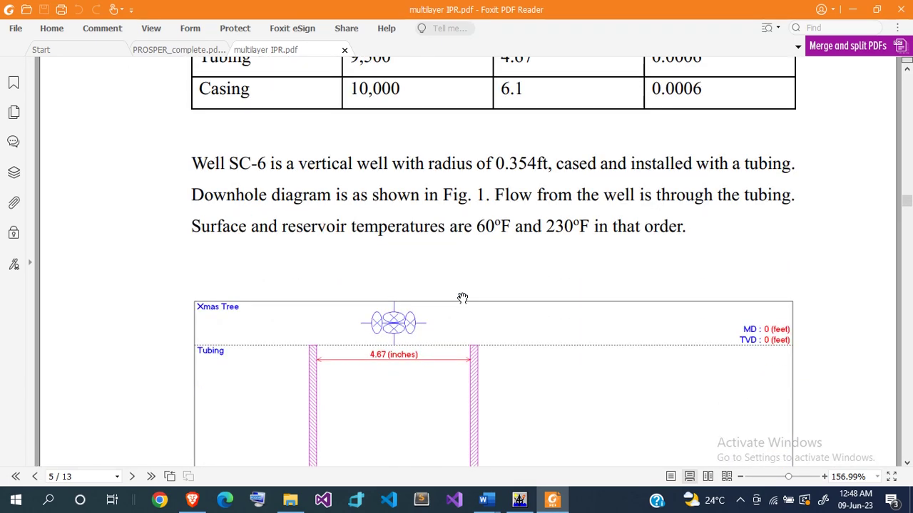
scroll(462, 298, down, 5)
scroll(462, 299, up, 5)
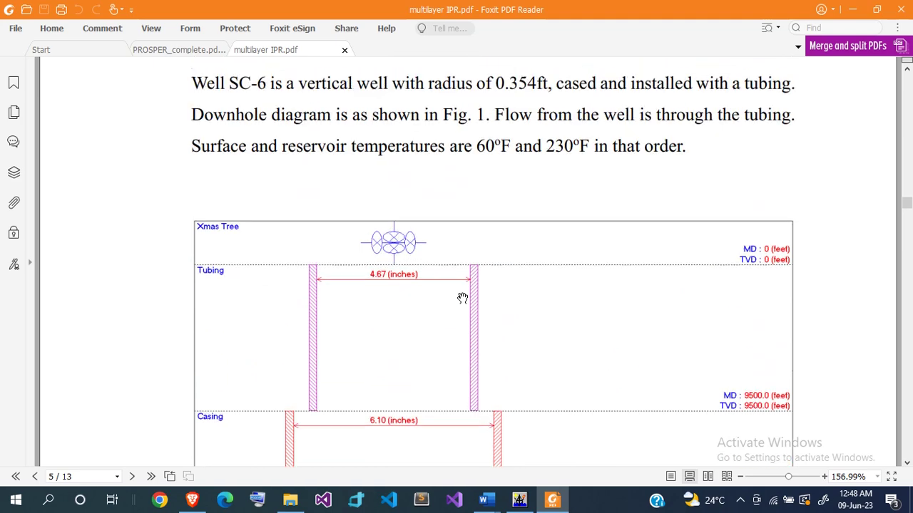
scroll(463, 298, down, 15)
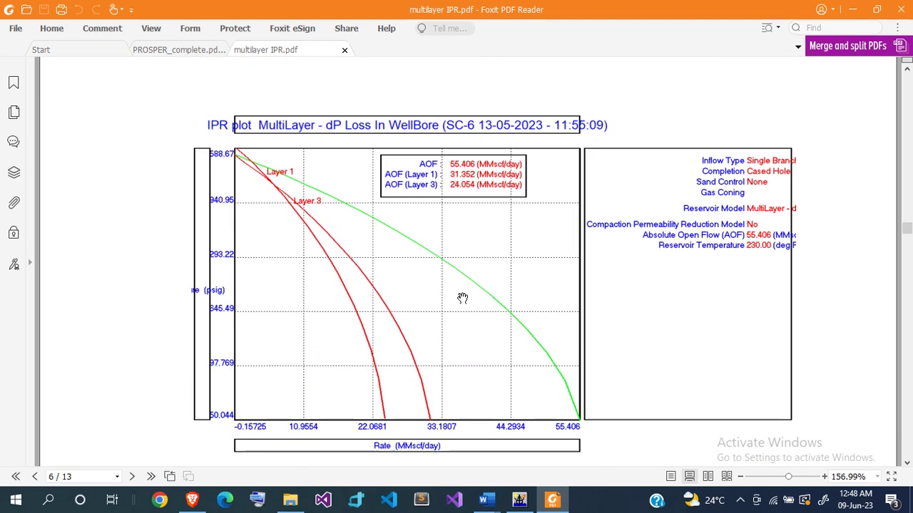
scroll(462, 300, down, 4)
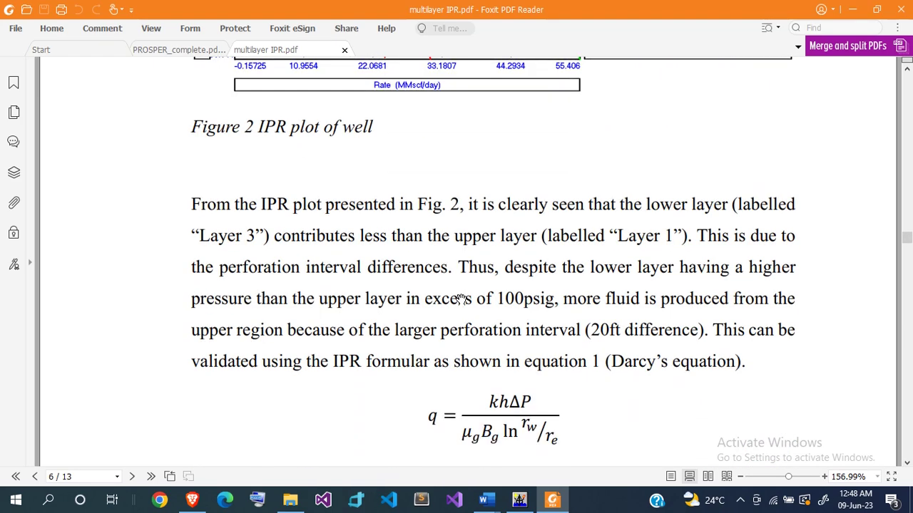
scroll(460, 299, down, 18)
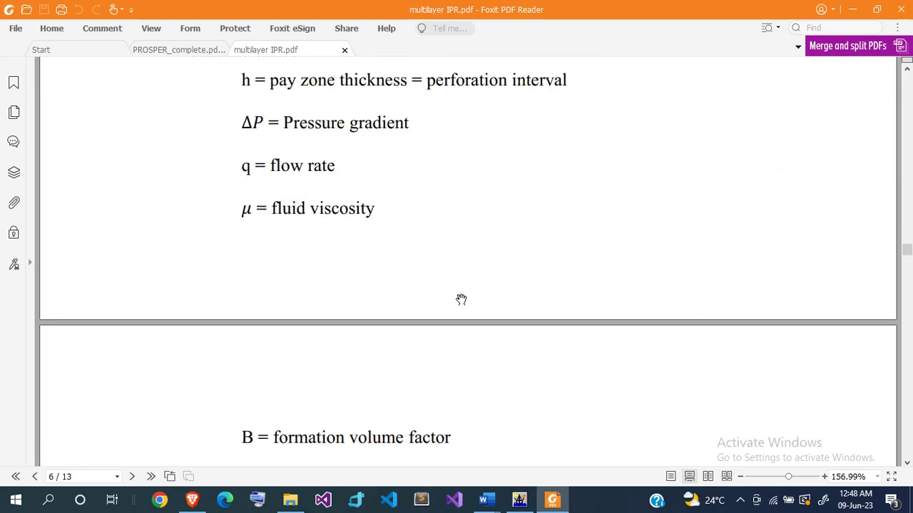
scroll(462, 300, down, 6)
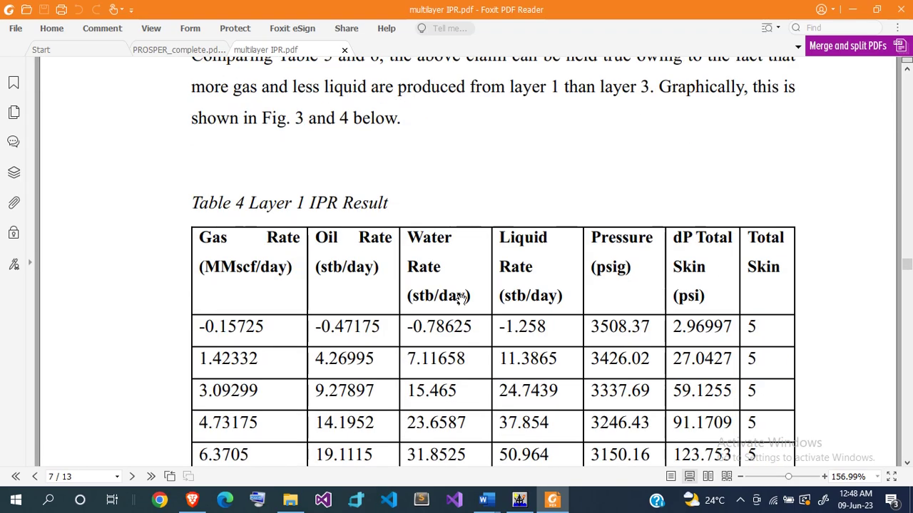
scroll(461, 298, down, 20)
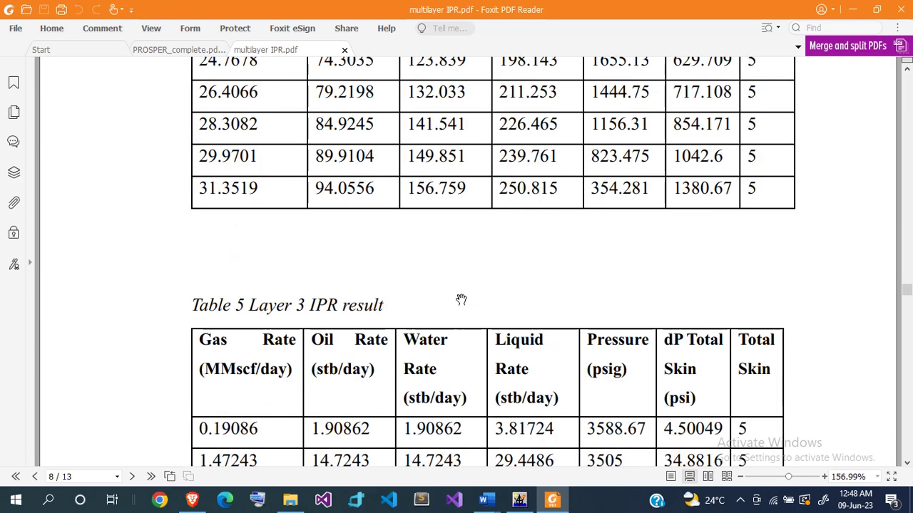
scroll(461, 298, down, 20)
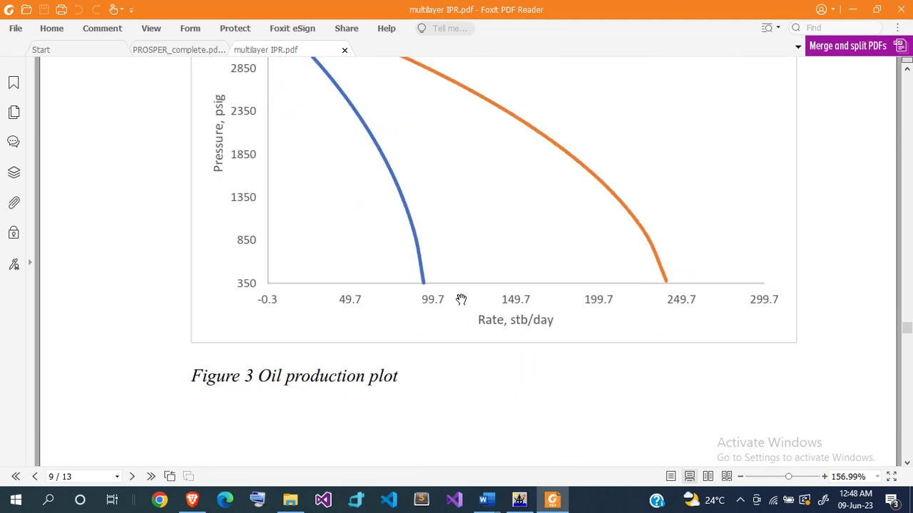
scroll(461, 300, down, 20)
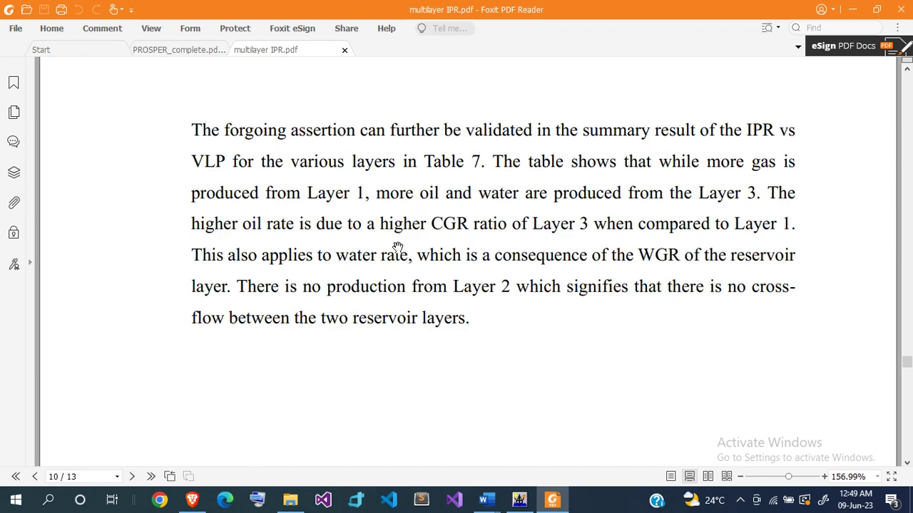
scroll(432, 333, down, 20)
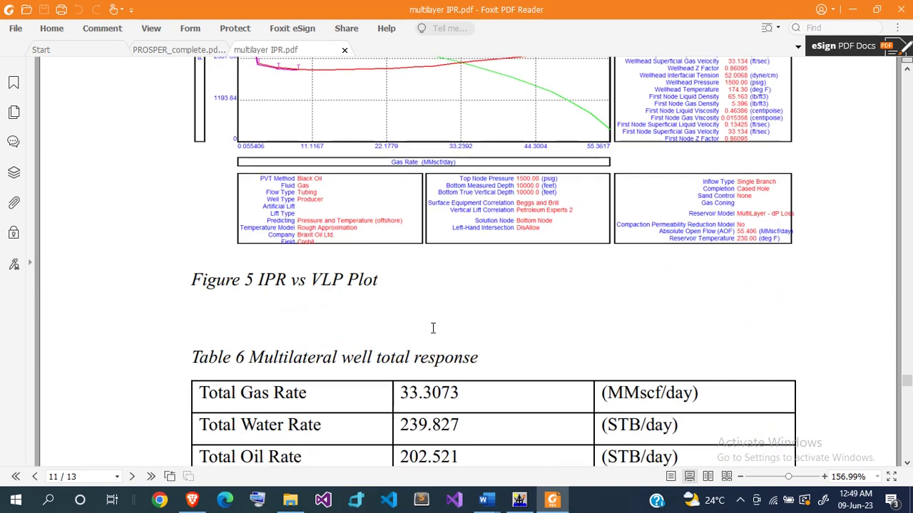
scroll(432, 328, down, 10)
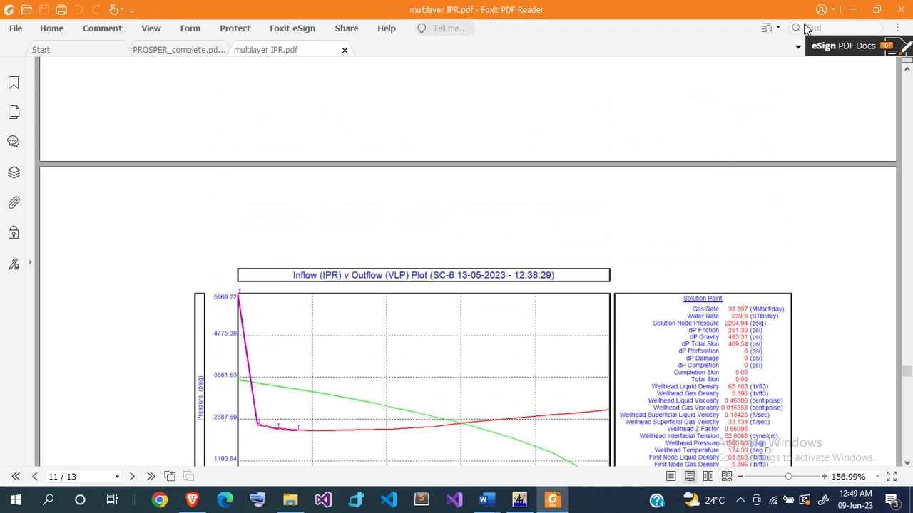
click(847, 15)
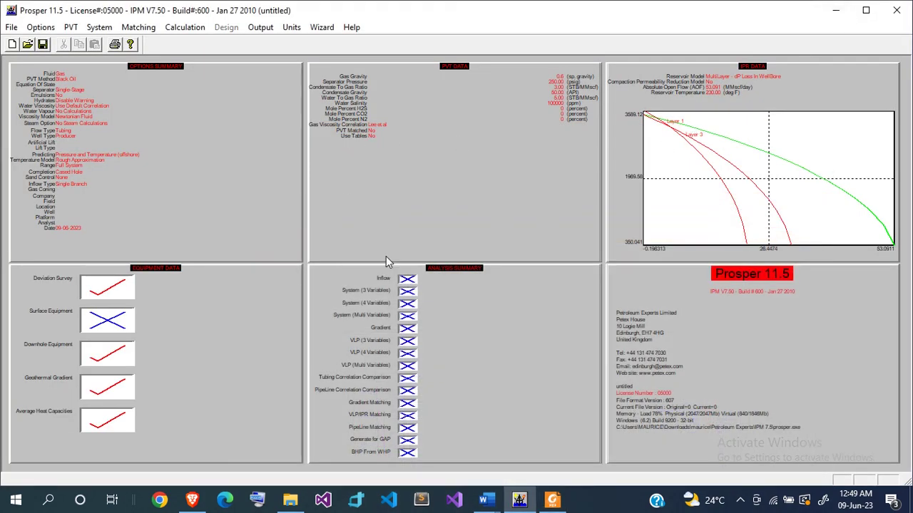
- Calculate the System (3 Variables) analysis with a top node pressure of 1000 psig and the default correlations, solution node and rate method
click(405, 305)
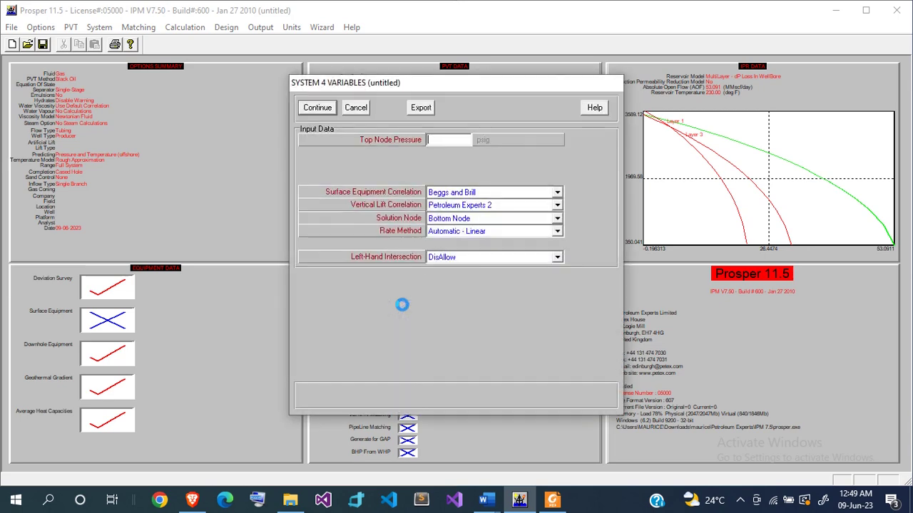
click(353, 108)
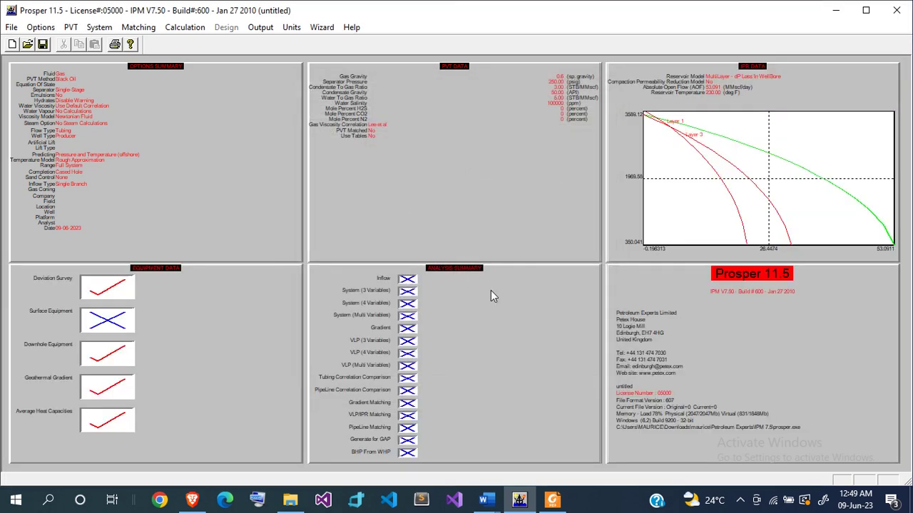
click(406, 291)
click(434, 139)
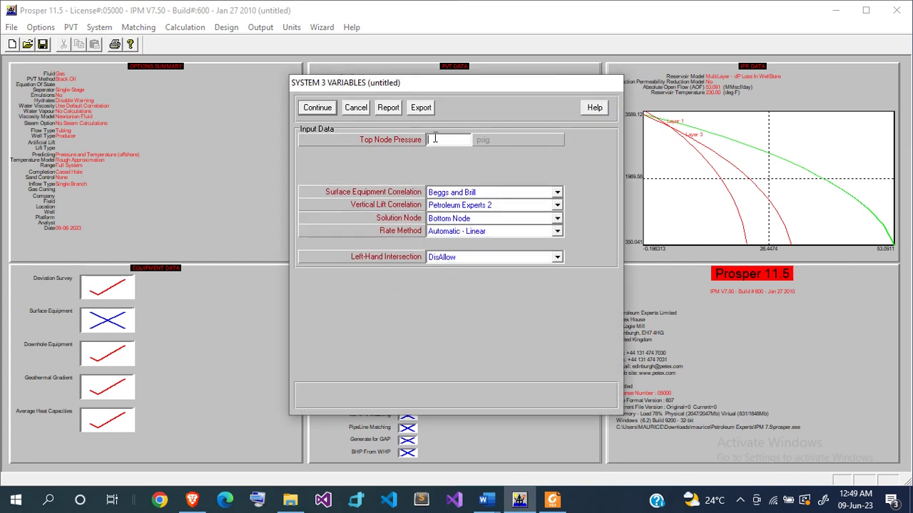
text(1000)
click(318, 108)
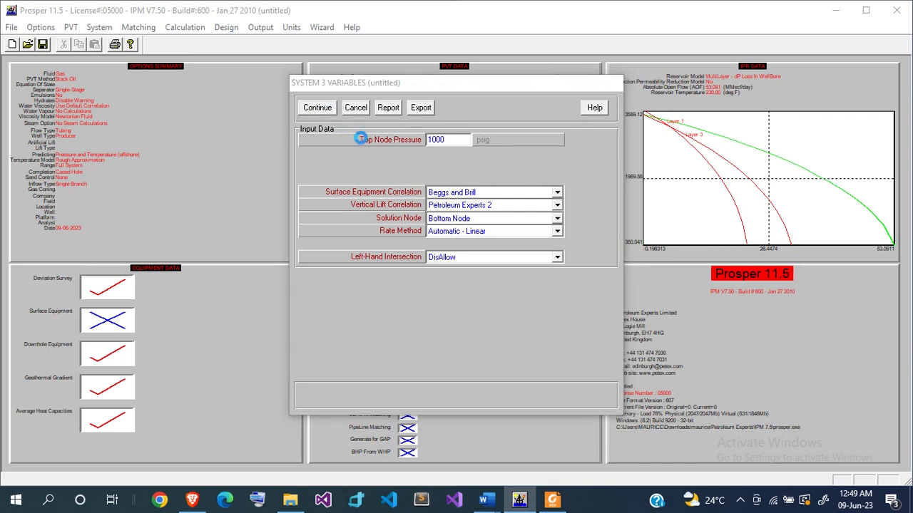
click(326, 70)
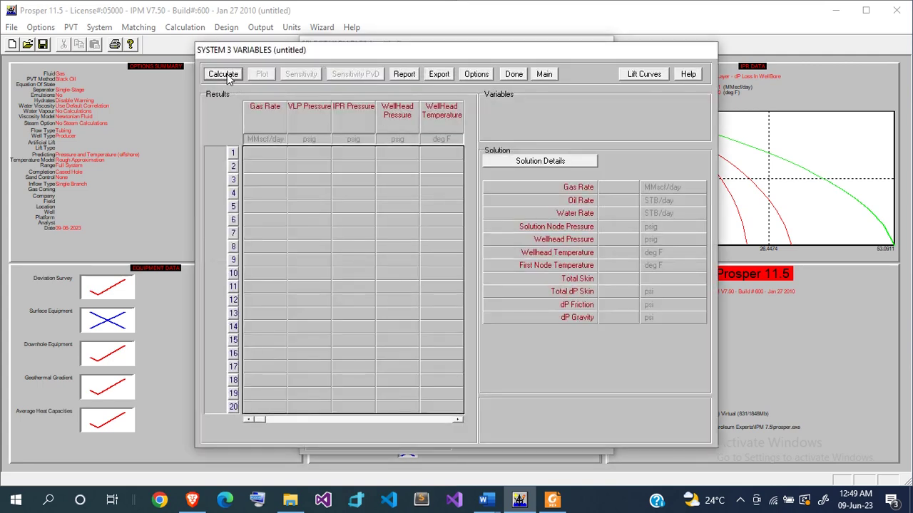
click(227, 75)
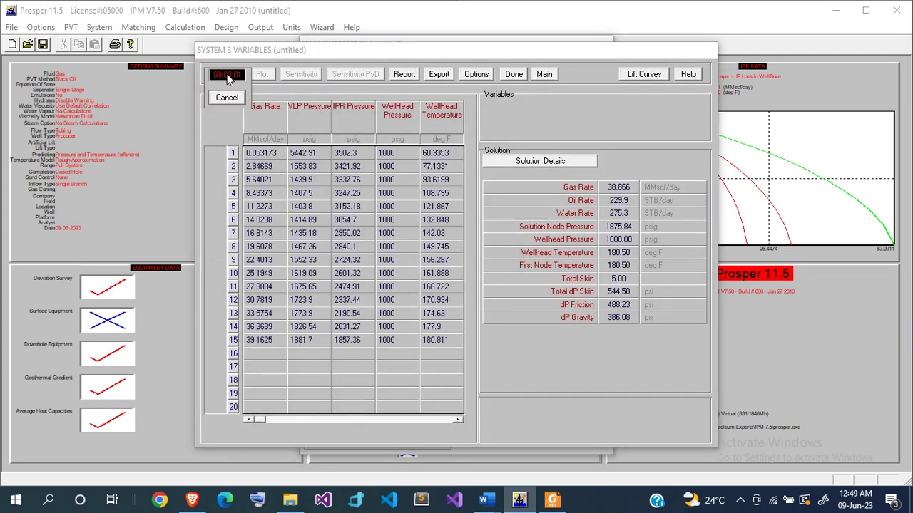
key(Return)
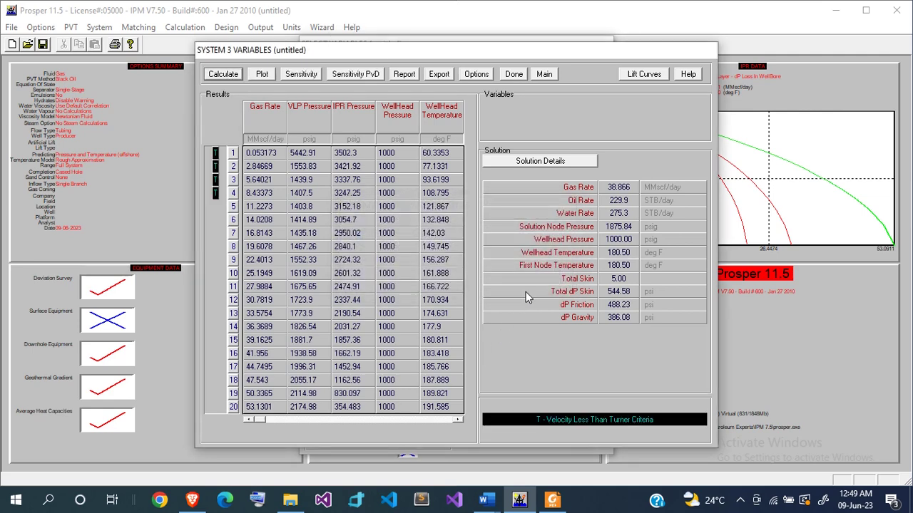
- Examine the solution details and the inflow layer details of the system calculation, and return to the results table
click(543, 161)
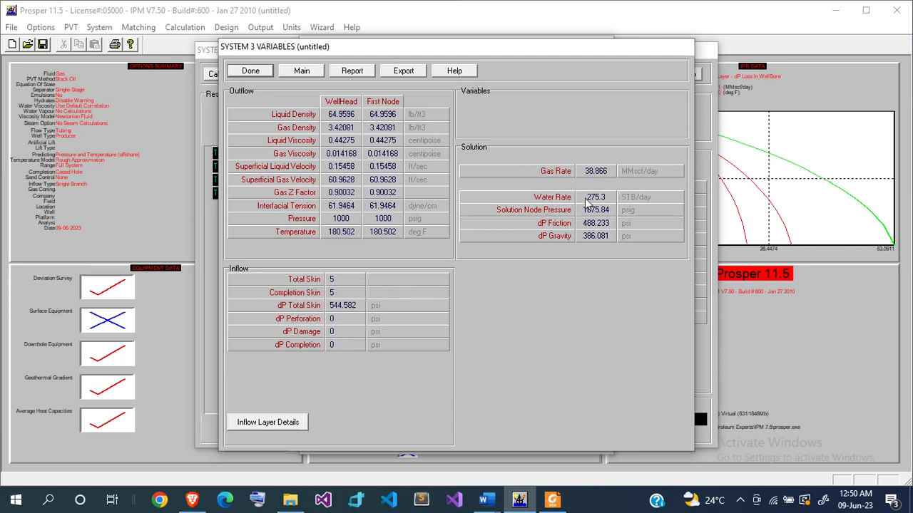
click(273, 424)
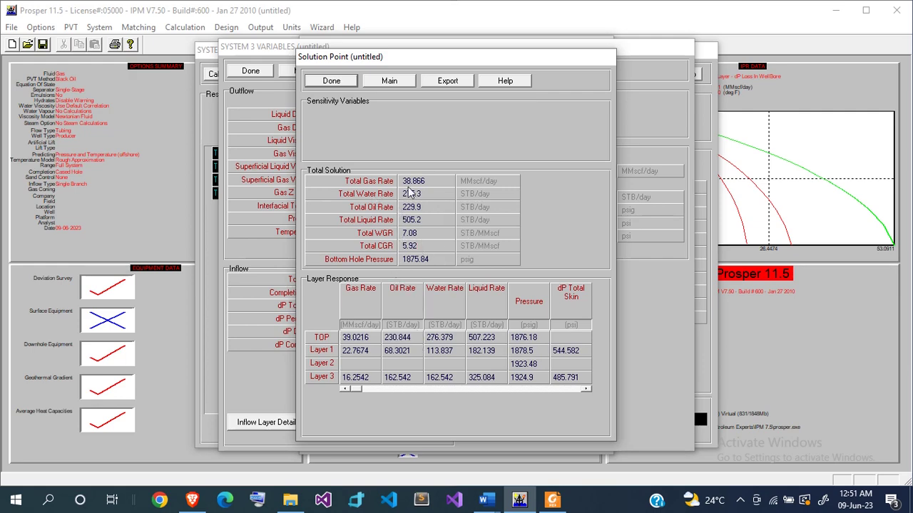
click(350, 81)
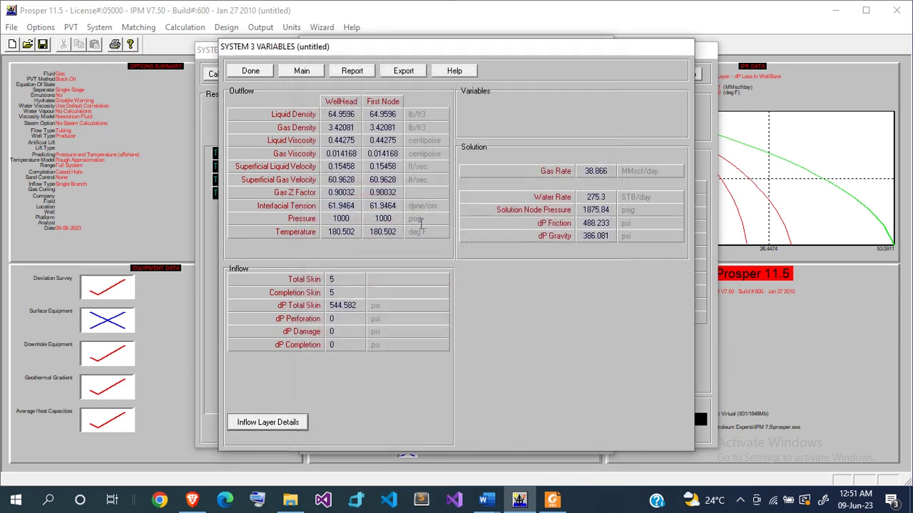
click(251, 71)
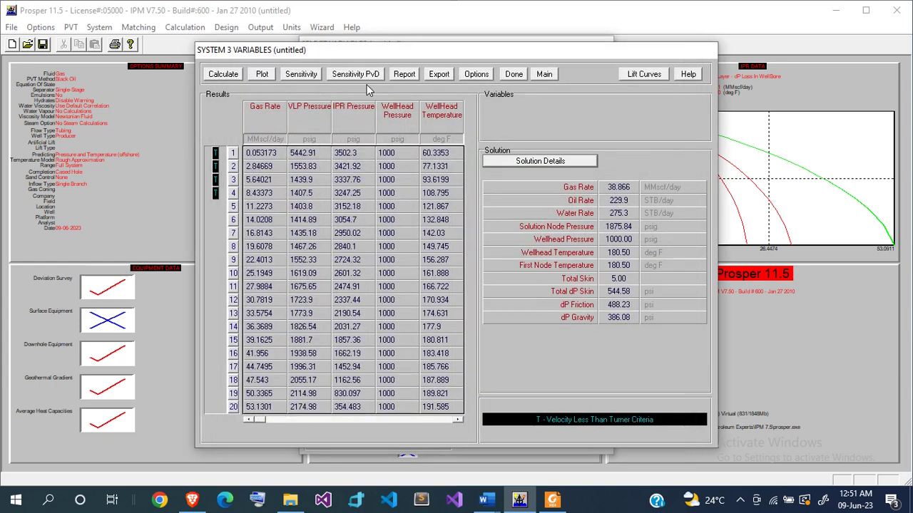
- Plot the system's inflow (IPR) versus outflow (VLP) curves with the mouse readout shown, examine their intersection, and return to the results table
click(271, 79)
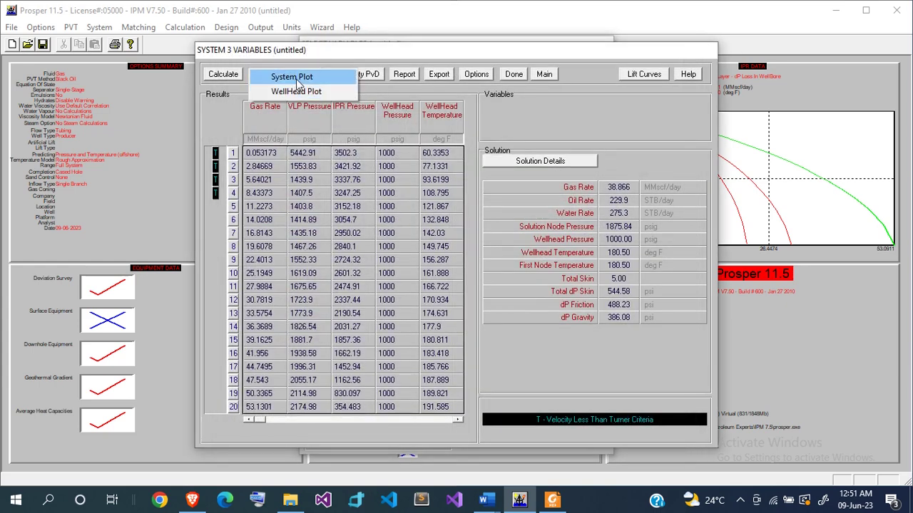
click(297, 80)
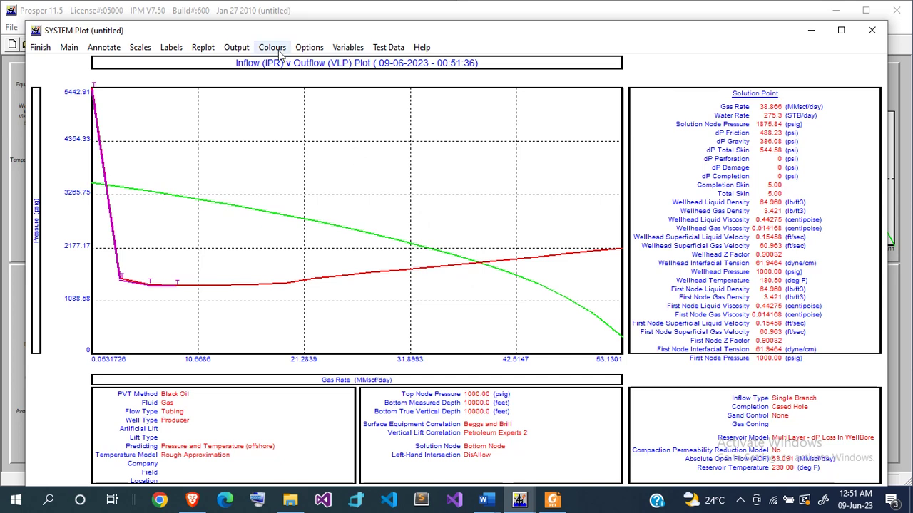
click(310, 47)
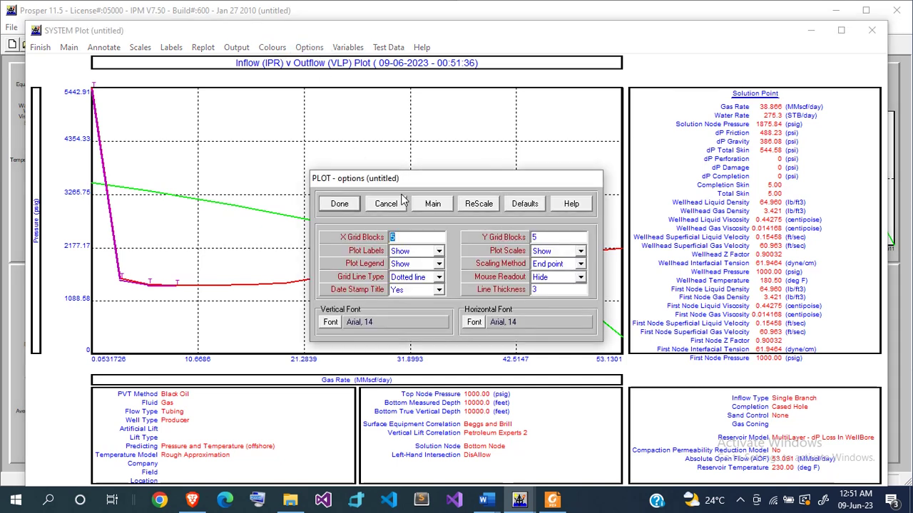
click(581, 277)
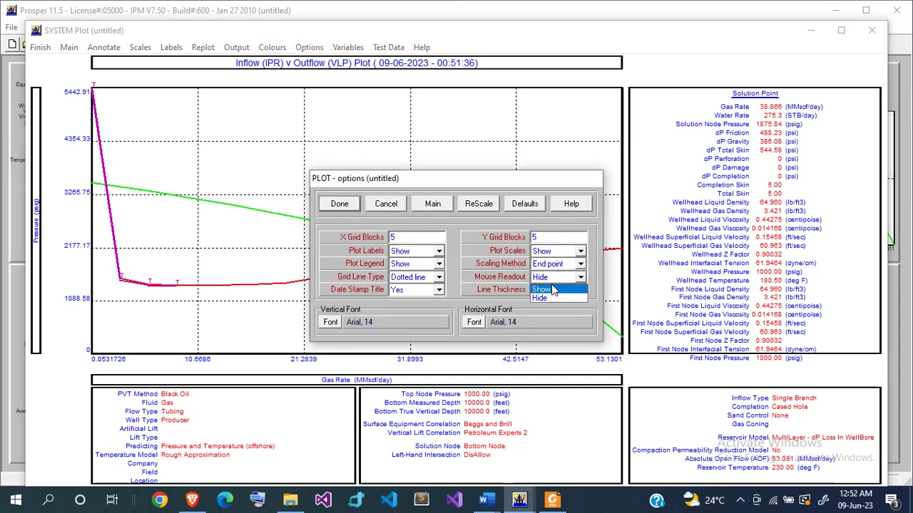
click(549, 290)
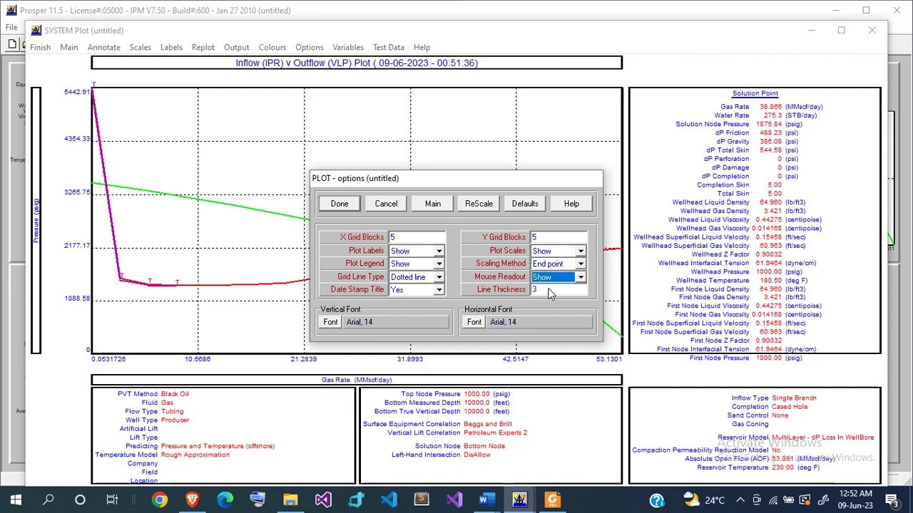
click(340, 206)
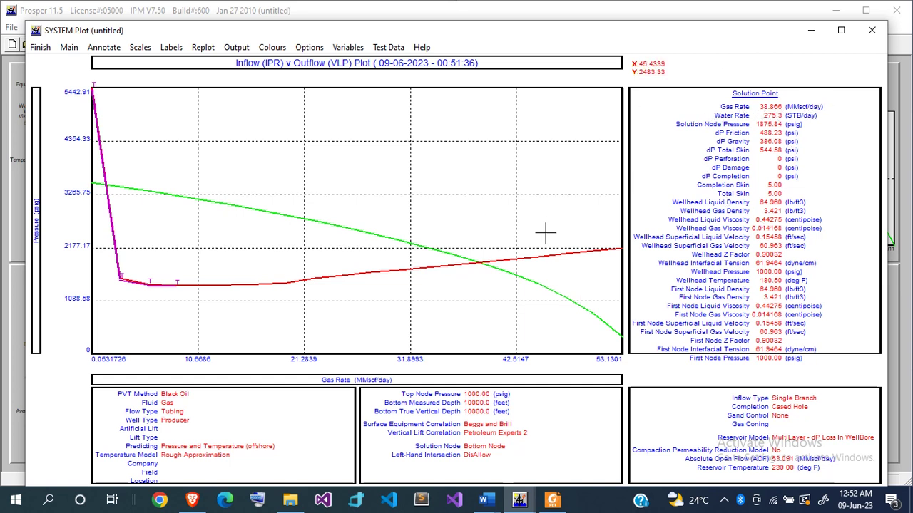
click(871, 30)
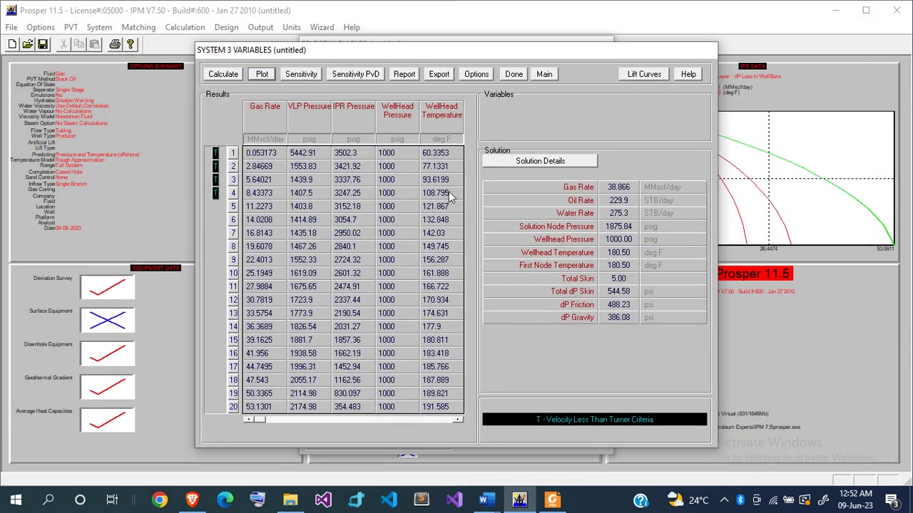